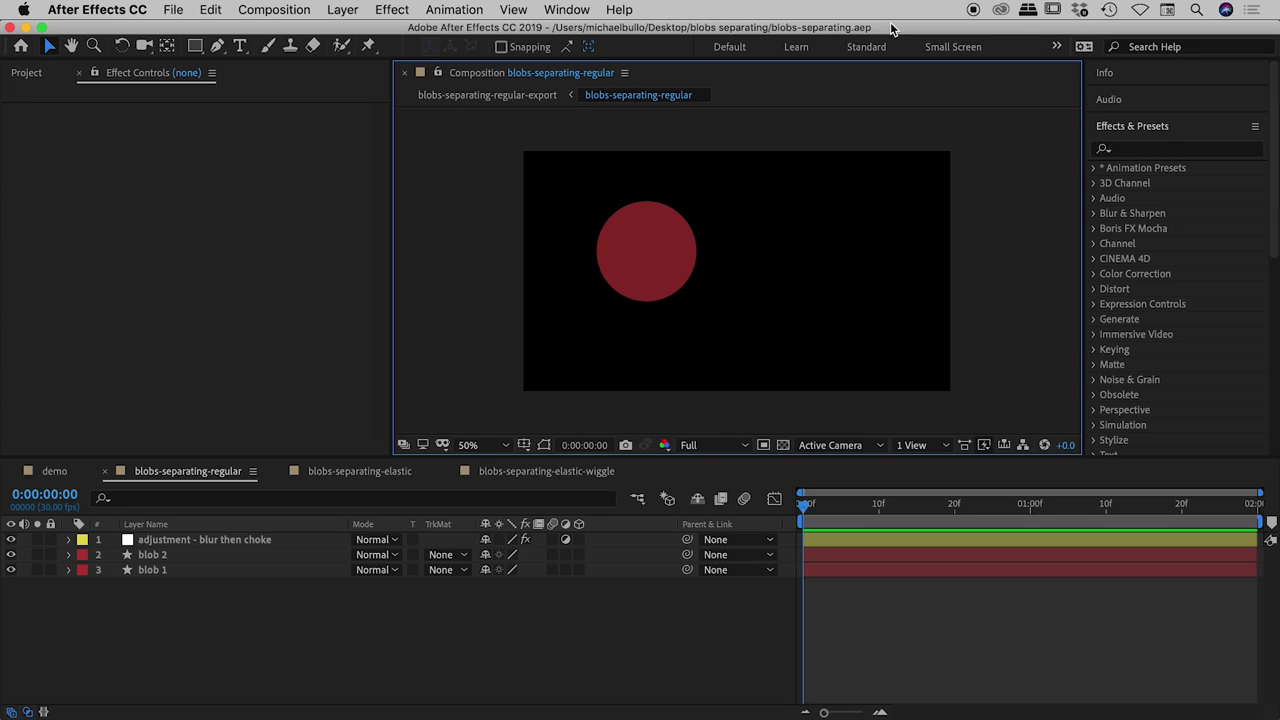
Preview the blob separation animation, then draw a white circle in the empty demo comp.
{"action": "key", "text": "space"}
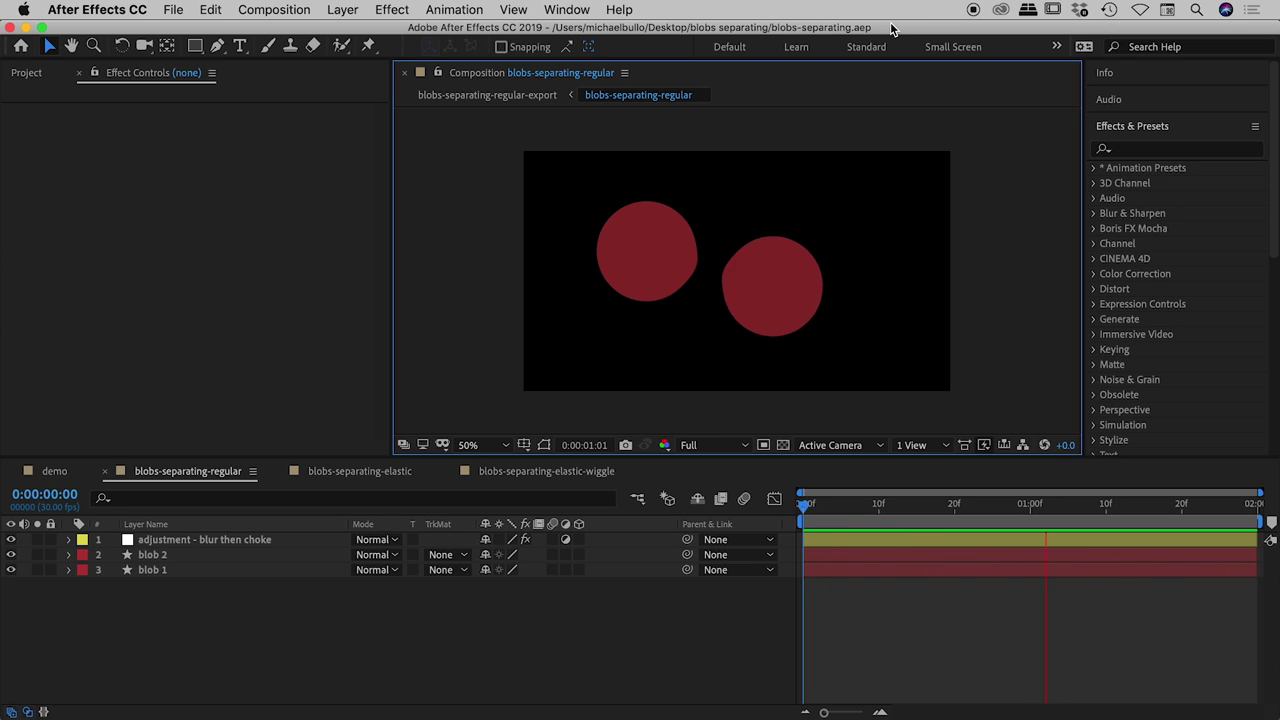
{"action": "left_click_drag", "start_coordinate": [1143, 506], "coordinate": [790, 511]}
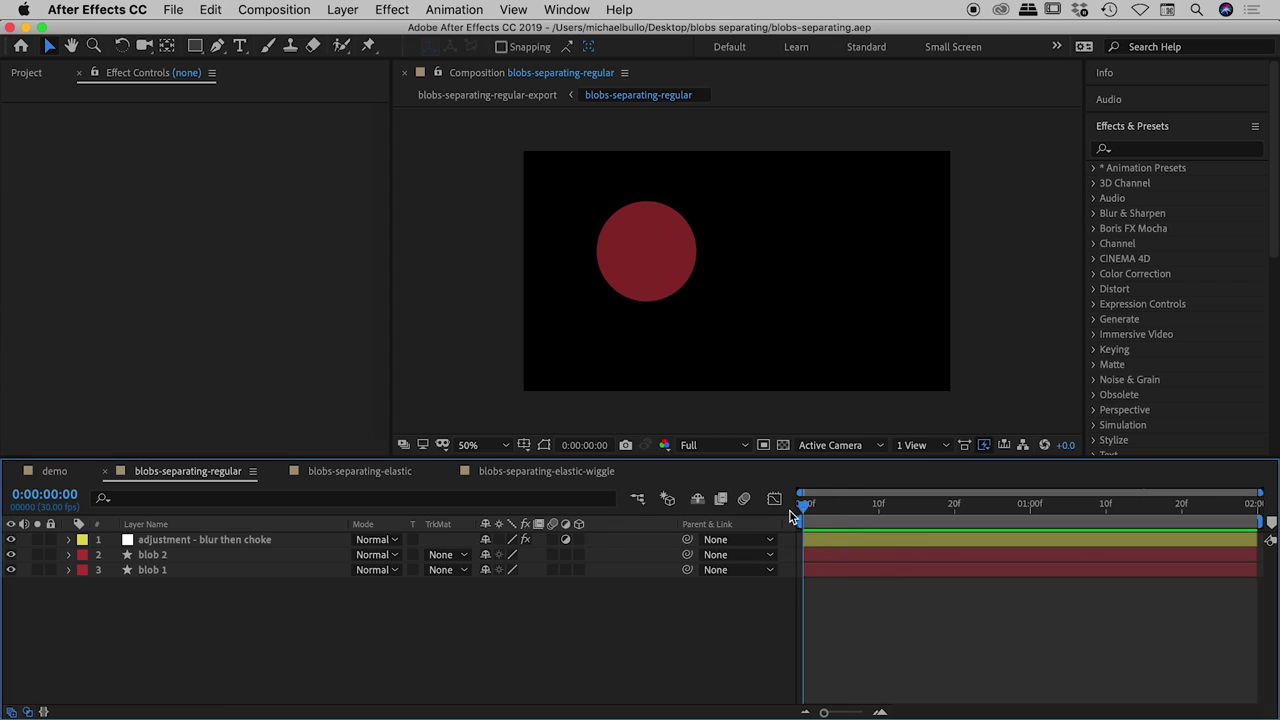
{"action": "left_click", "coordinate": [55, 471]}
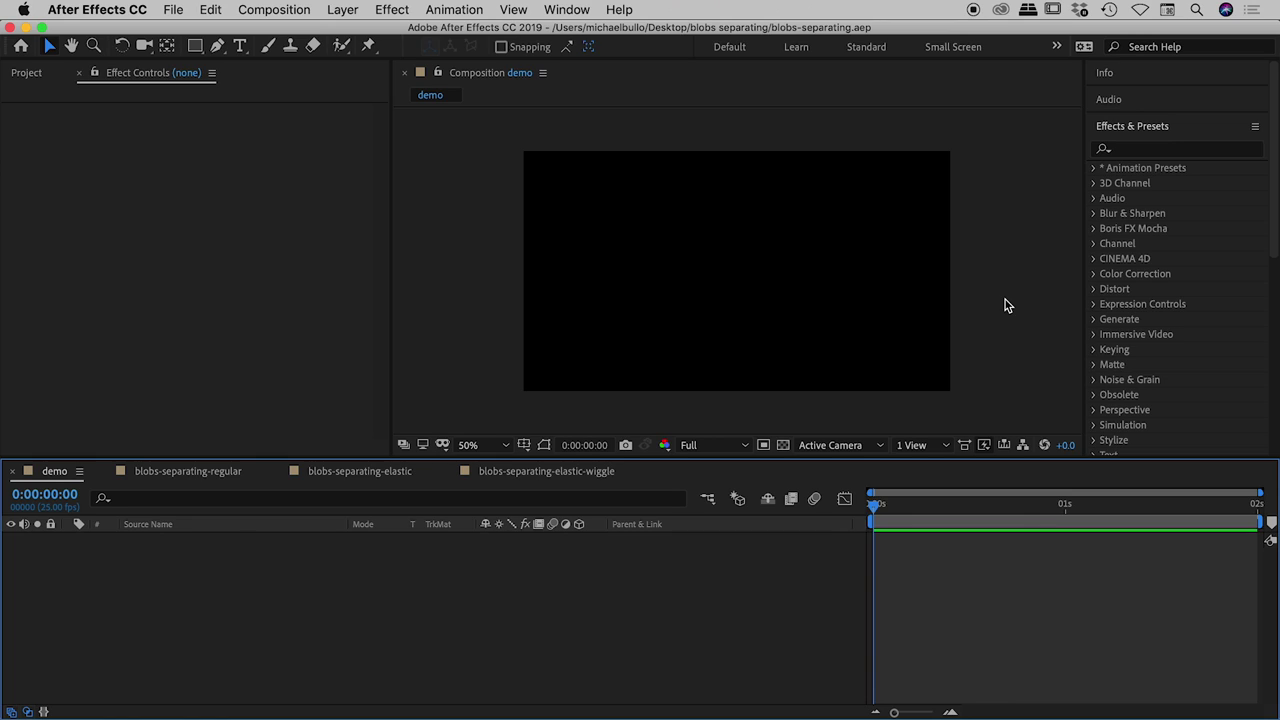
{"action": "mouse_move", "coordinate": [195, 46]}
{"action": "left_mouse_down"}
{"action": "mouse_move", "coordinate": [222, 47]}
{"action": "mouse_move", "coordinate": [273, 88]}
{"action": "left_mouse_up"}
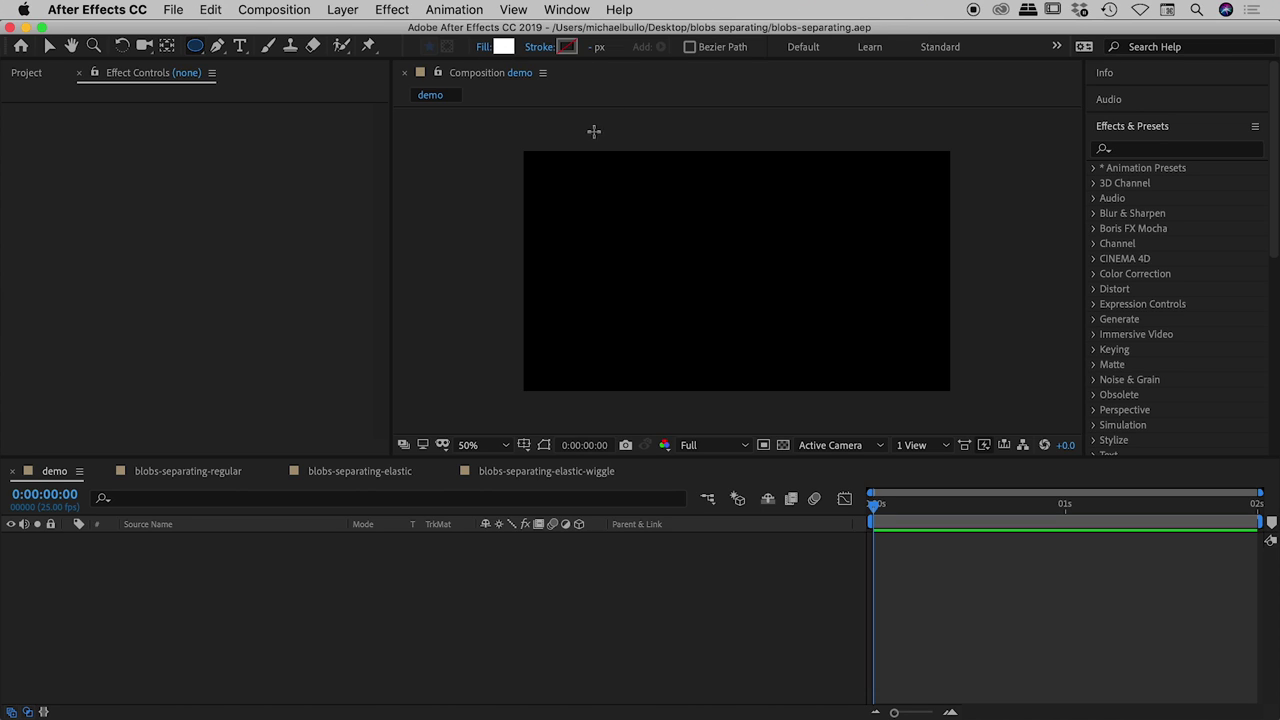
{"action": "left_click_drag", "start_coordinate": [556, 170], "coordinate": [655, 289]}
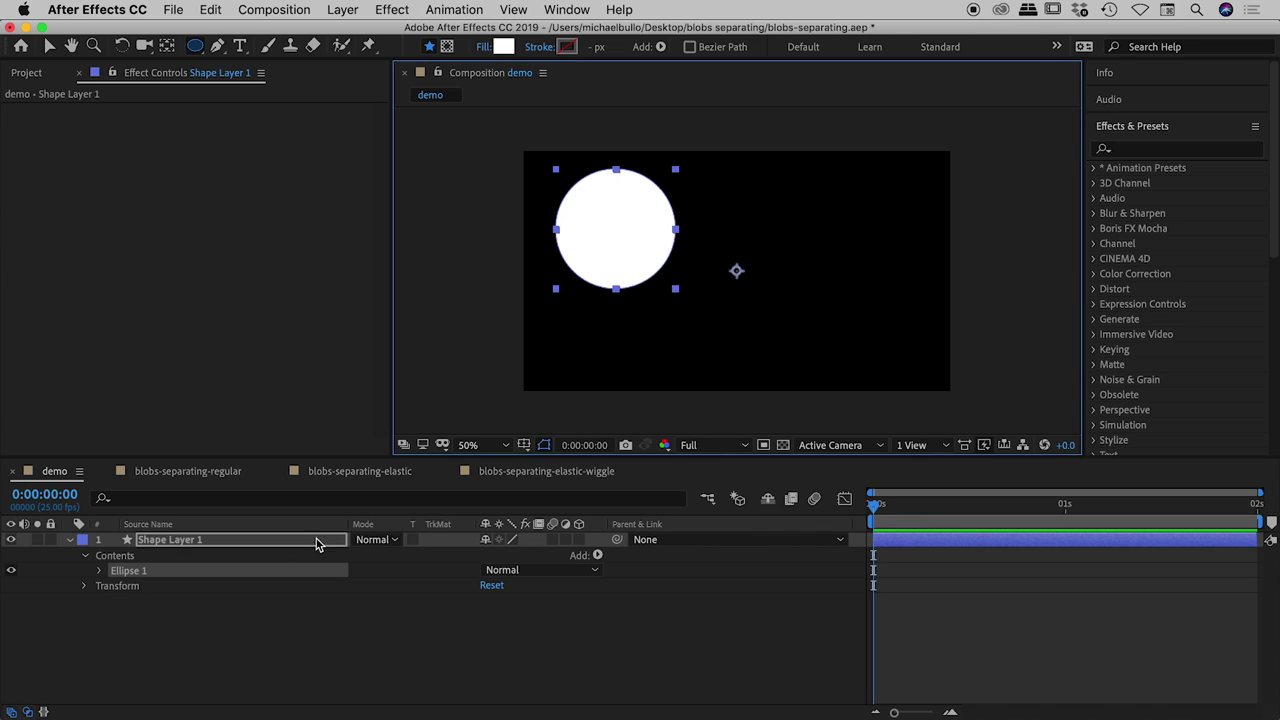
Rename the circle's shape layer to blob 1 and duplicate it as blob 2.
{"action": "left_click", "coordinate": [190, 541]}
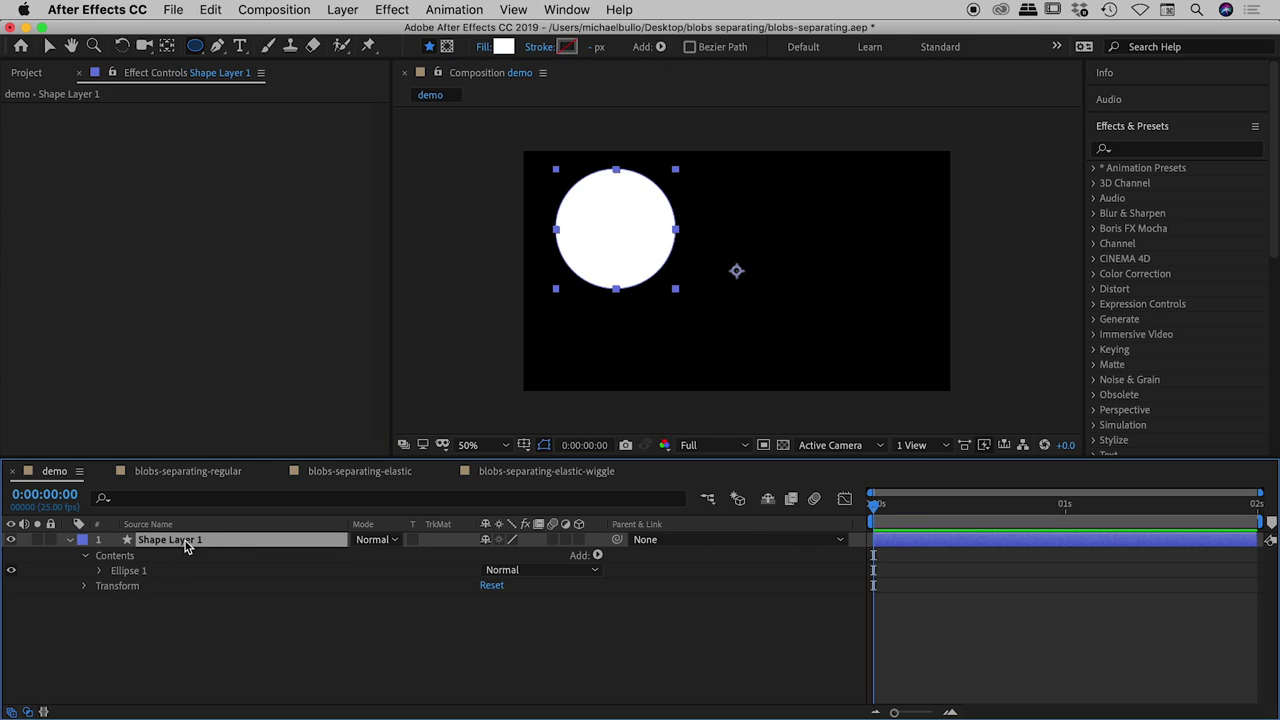
{"action": "key", "text": "Return"}
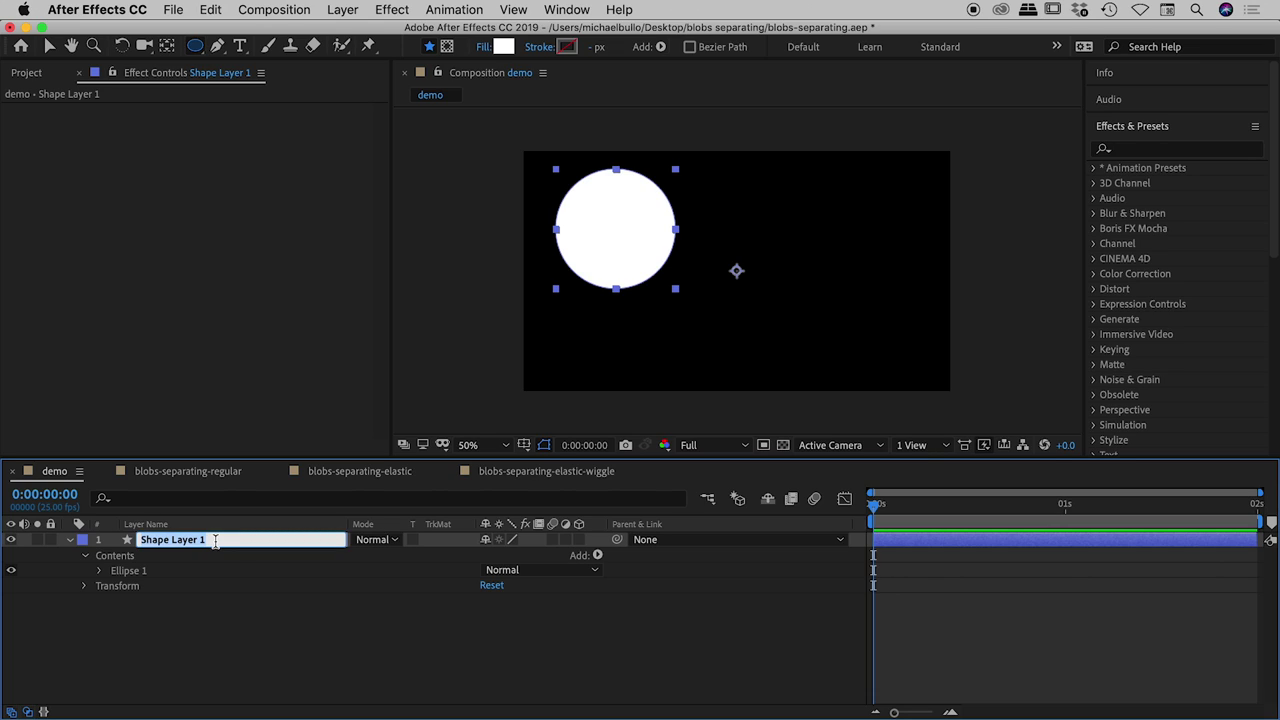
{"action": "type", "text": "blob"}
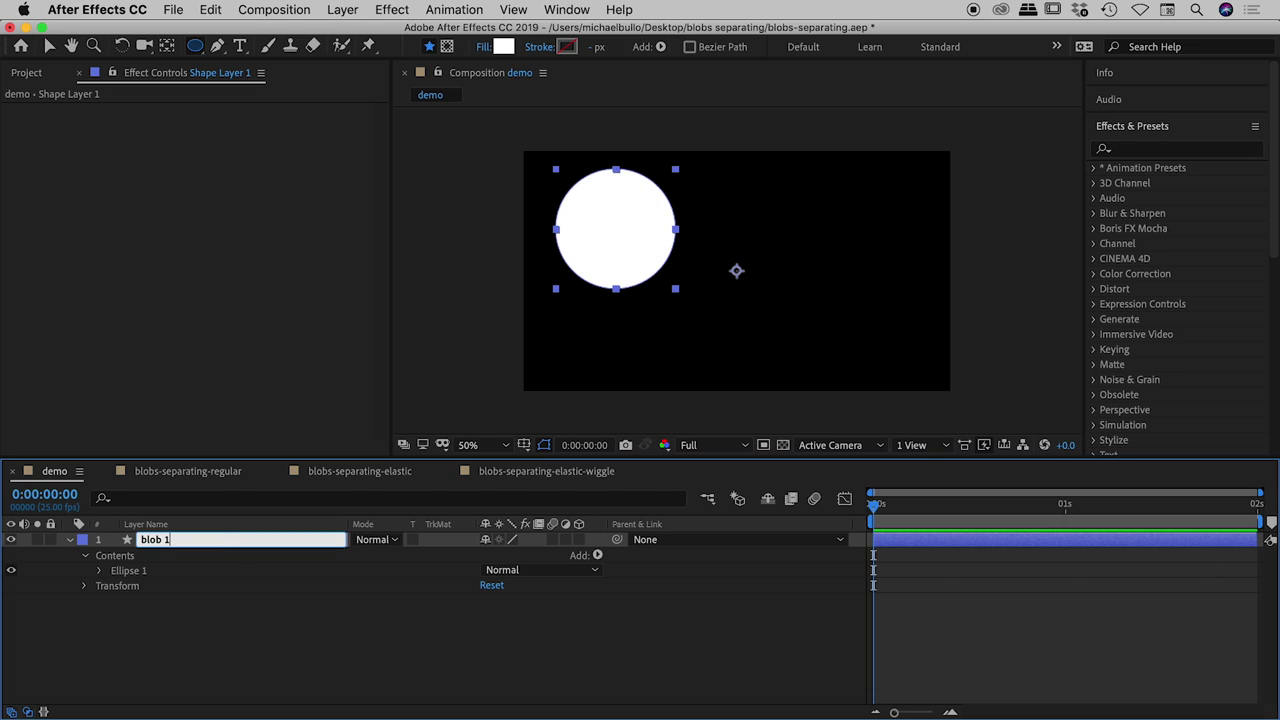
{"action": "key", "text": "Return"}
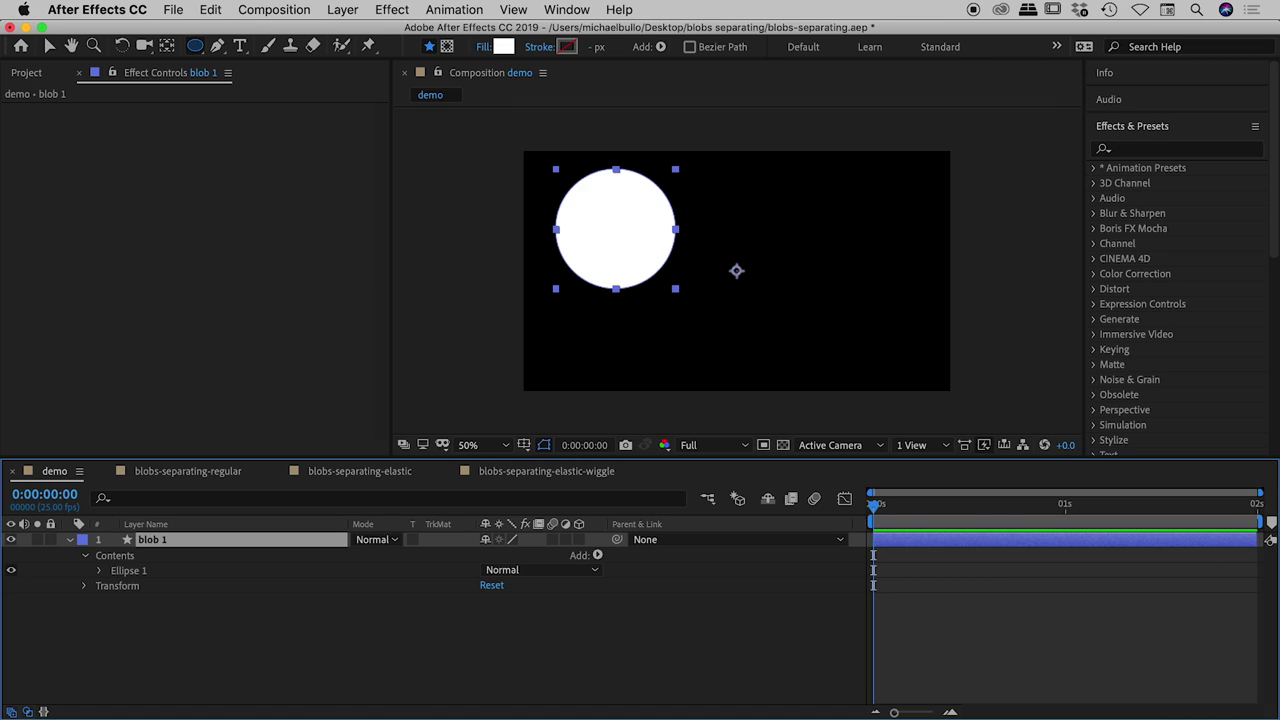
{"action": "key", "text": "super+d"}
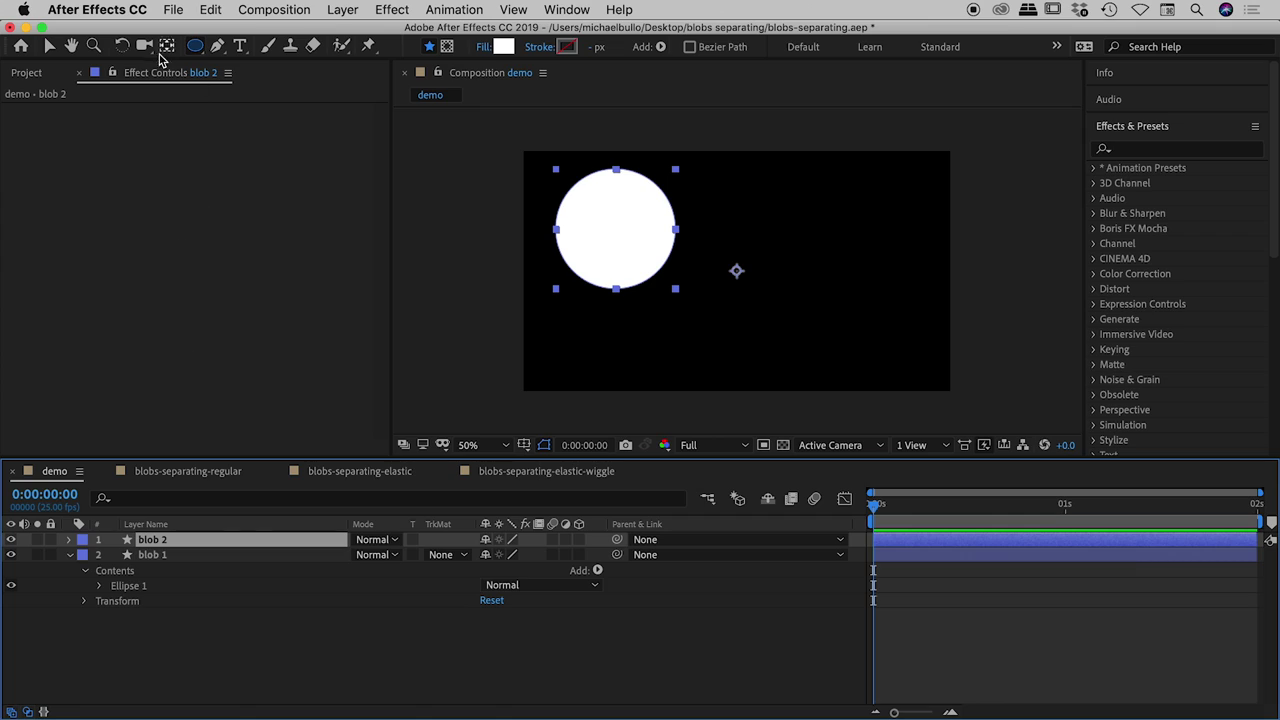
Drag blob 2's circle down and right so it partly overlaps blob 1.
{"action": "left_click", "coordinate": [48, 47]}
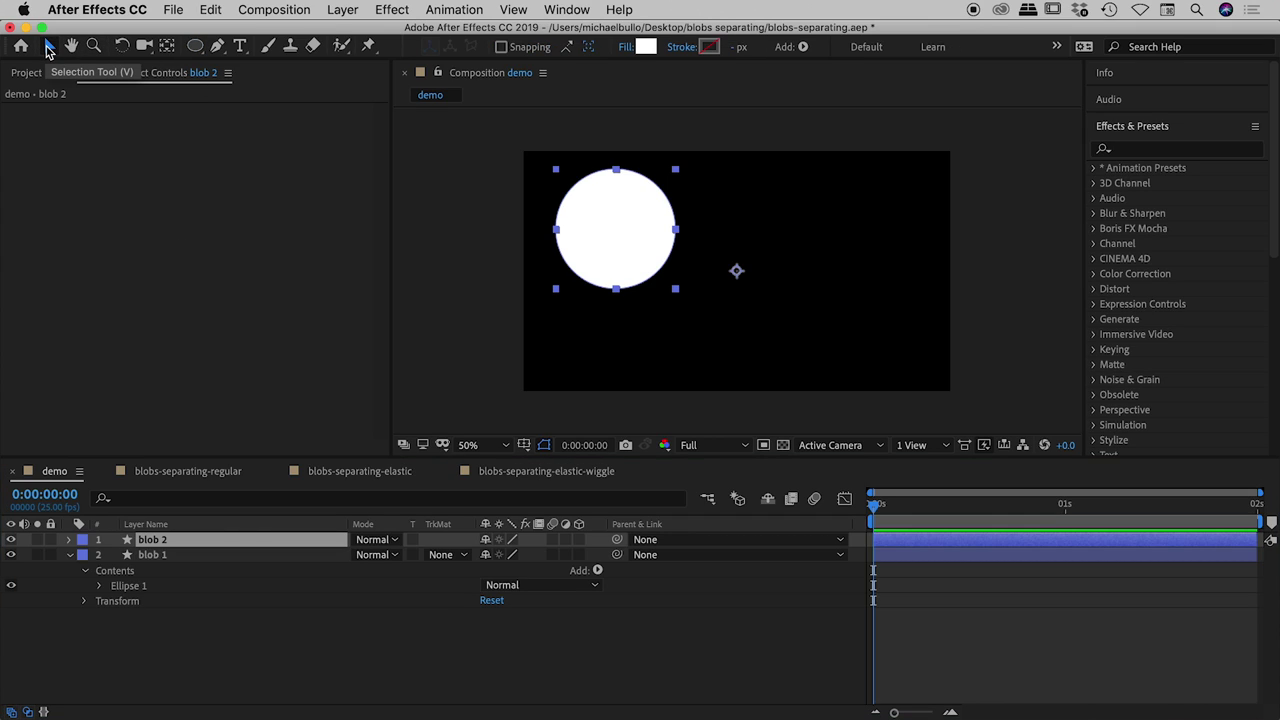
{"action": "left_click", "coordinate": [171, 543]}
{"action": "left_click", "coordinate": [69, 555]}
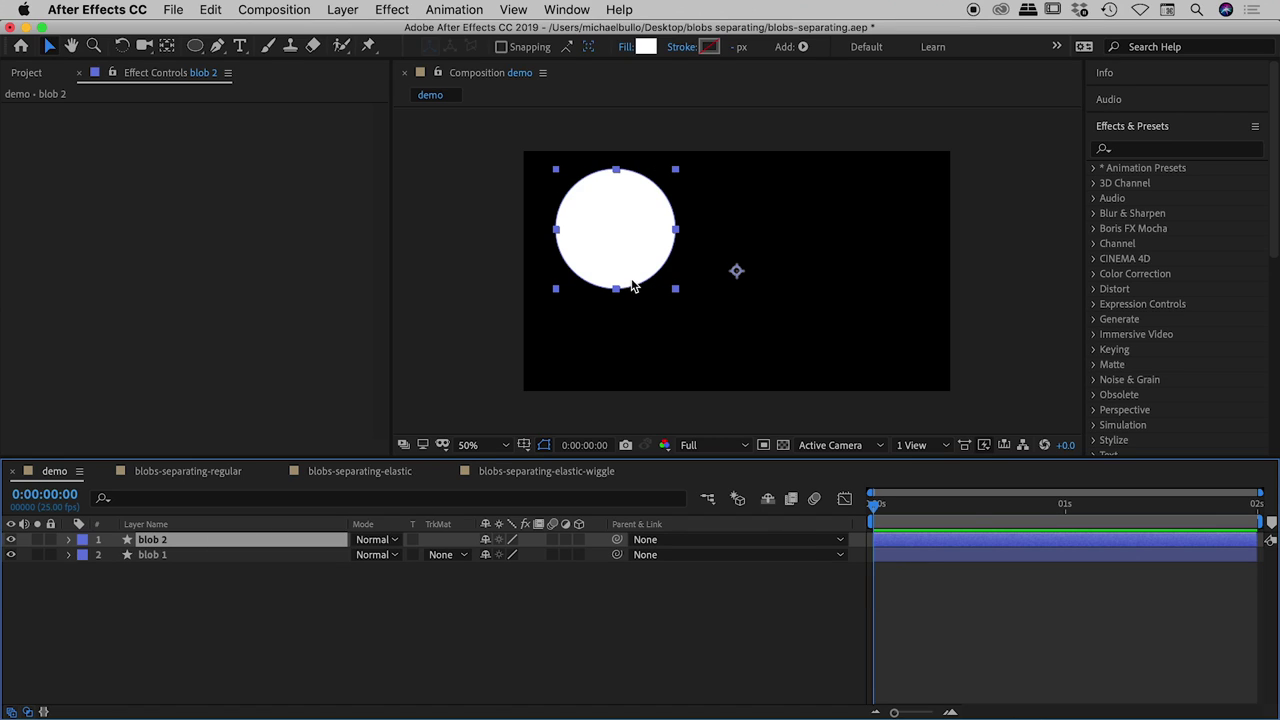
{"action": "left_click_drag", "start_coordinate": [643, 248], "coordinate": [714, 280]}
{"action": "key", "text": "Return"}
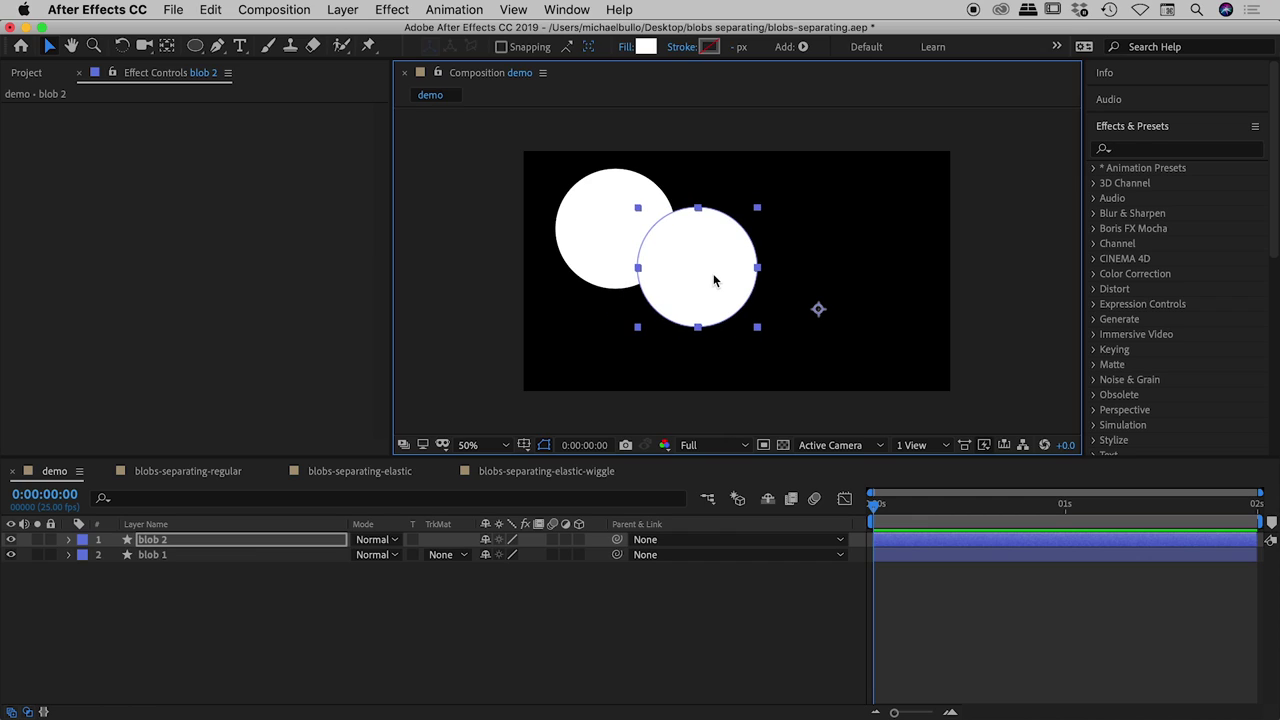
{"action": "left_click", "coordinate": [470, 306]}
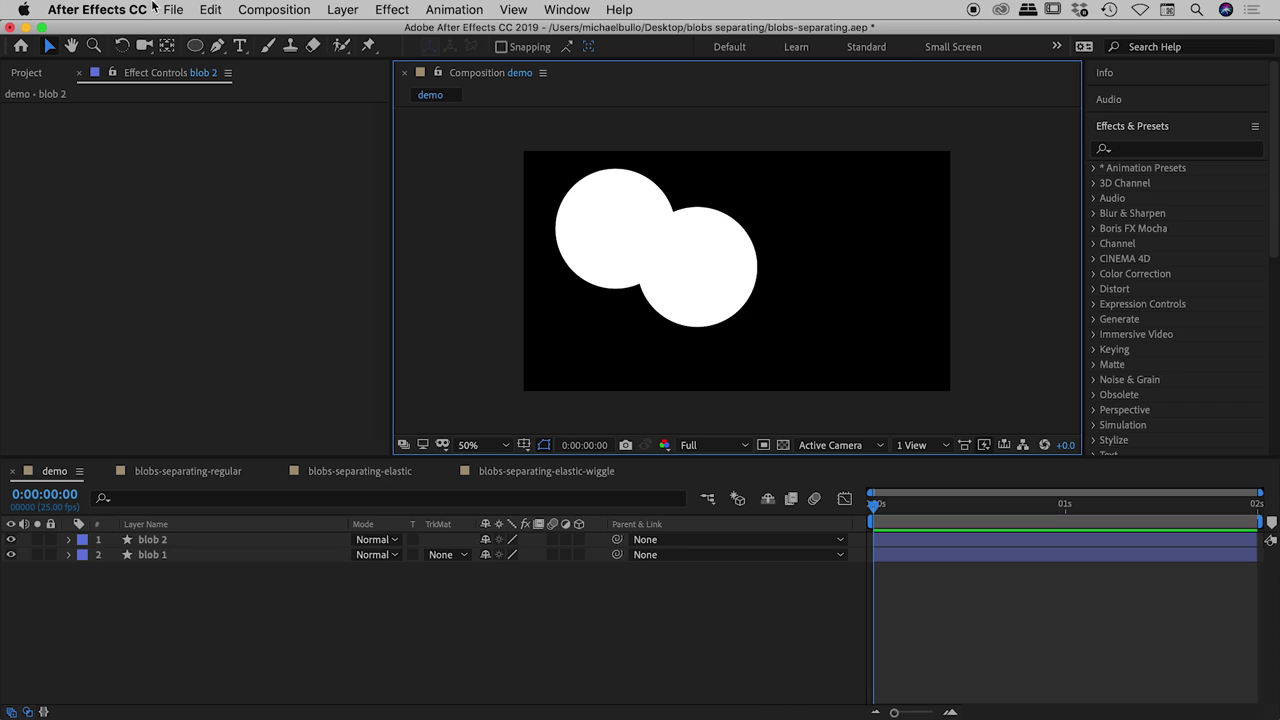
Add Adjustment Layer 2 from Layer > New and select it in the timeline.
{"action": "left_click", "coordinate": [340, 8]}
{"action": "mouse_move", "coordinate": [356, 33]}
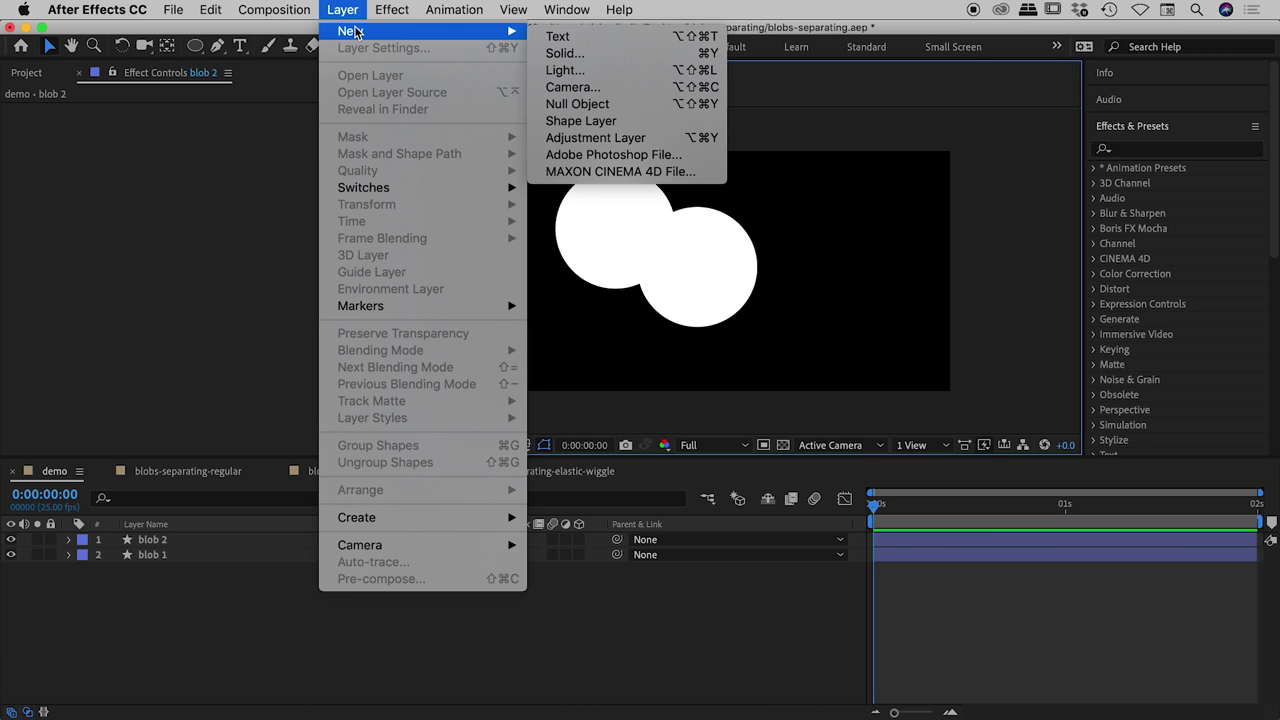
{"action": "left_click", "coordinate": [682, 140]}
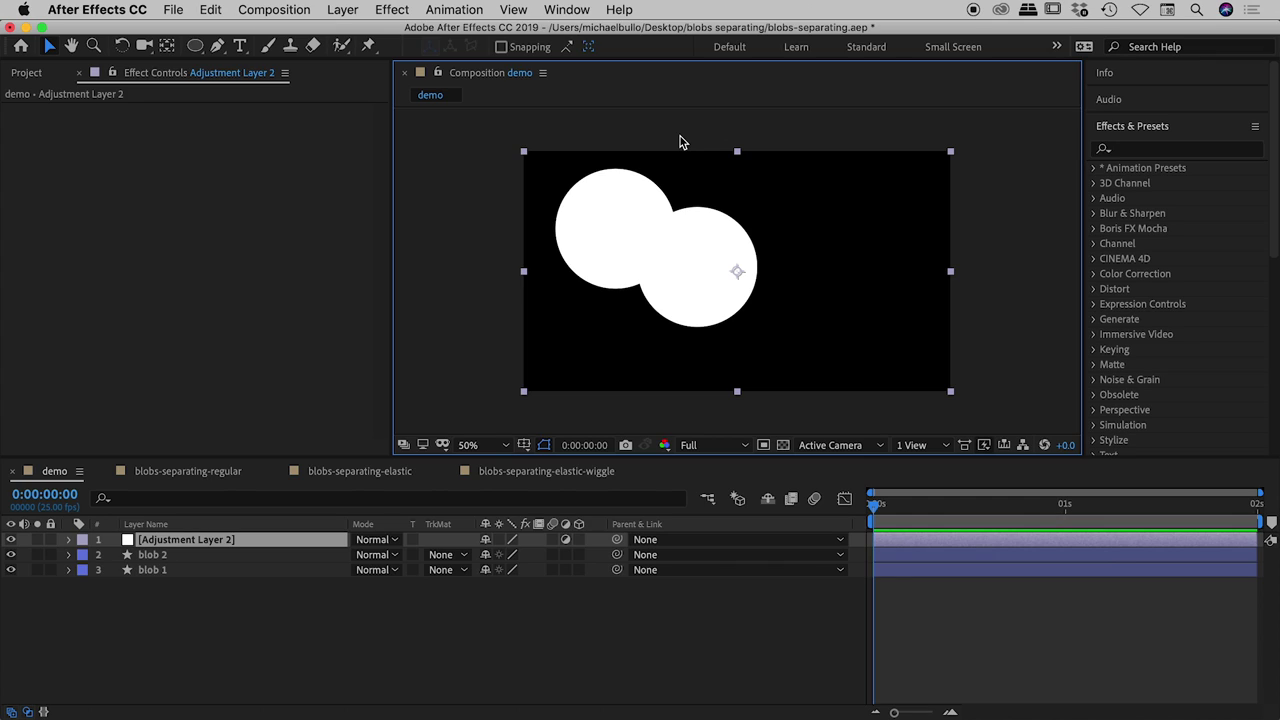
{"action": "left_click", "coordinate": [192, 545]}
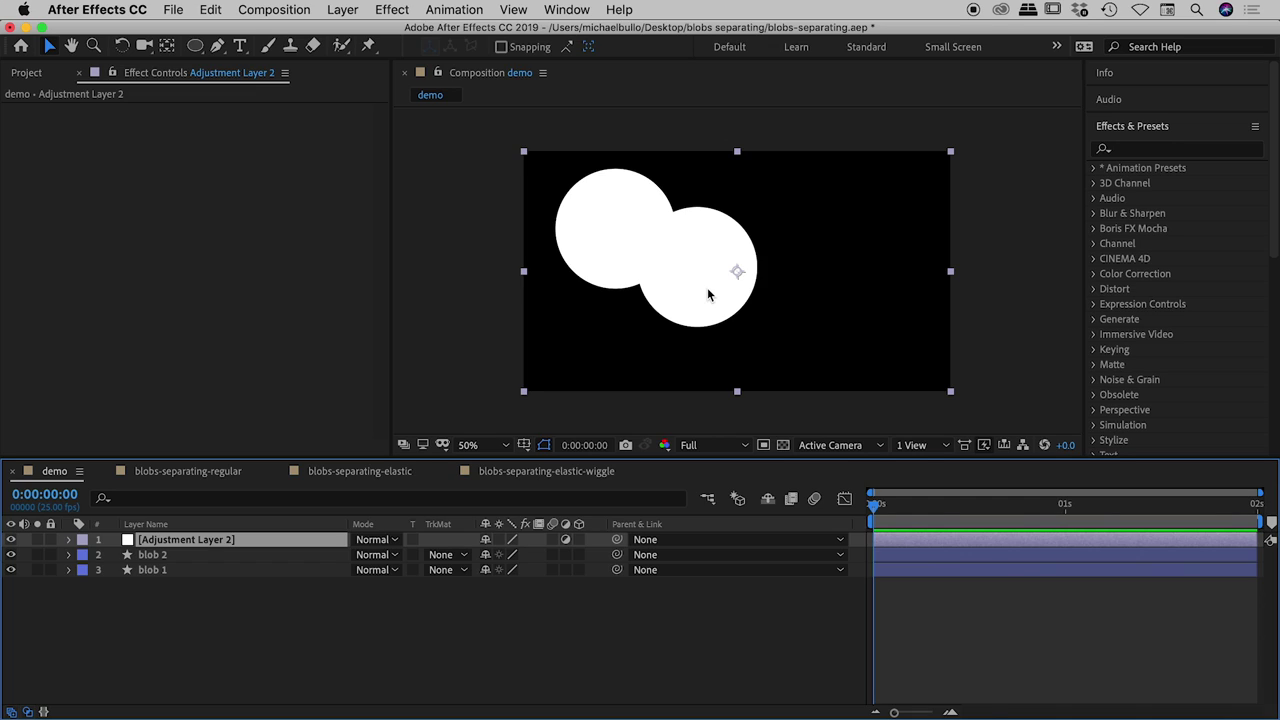
Apply Gaussian Blur to the adjustment layer with a Blurriness of 161.
{"action": "left_click", "coordinate": [1152, 149]}
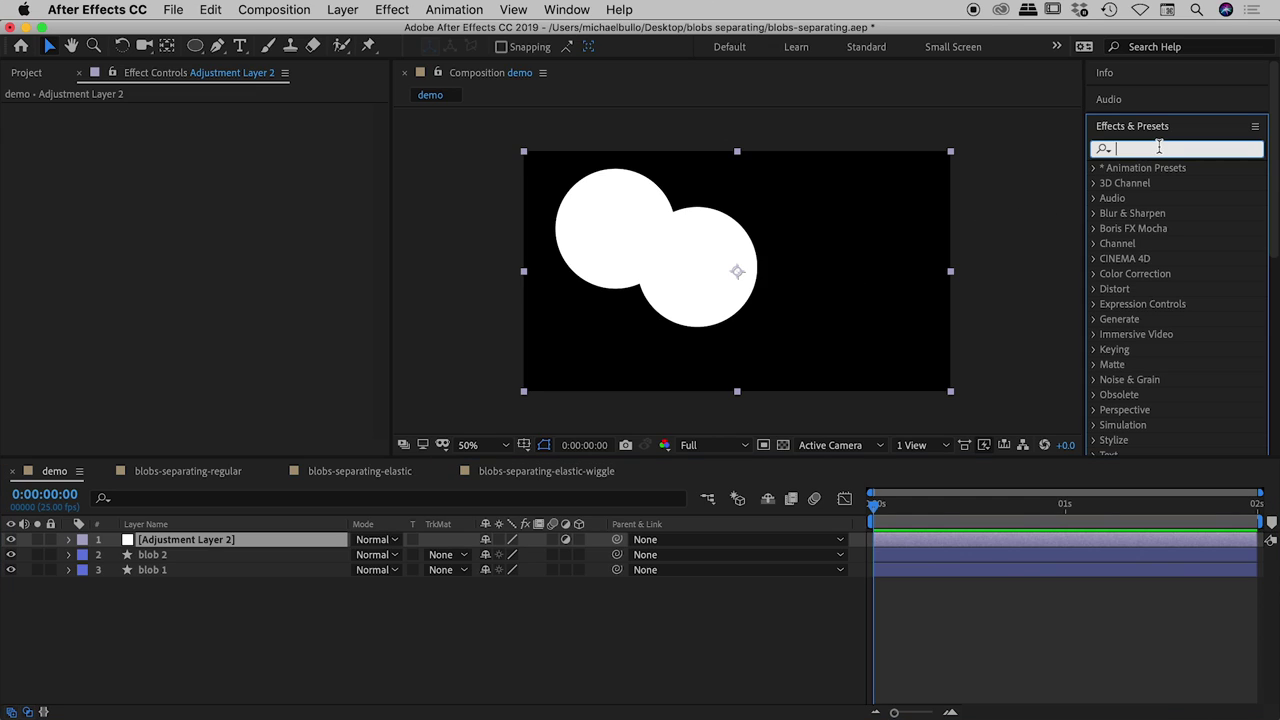
{"action": "type", "text": "gaussian"}
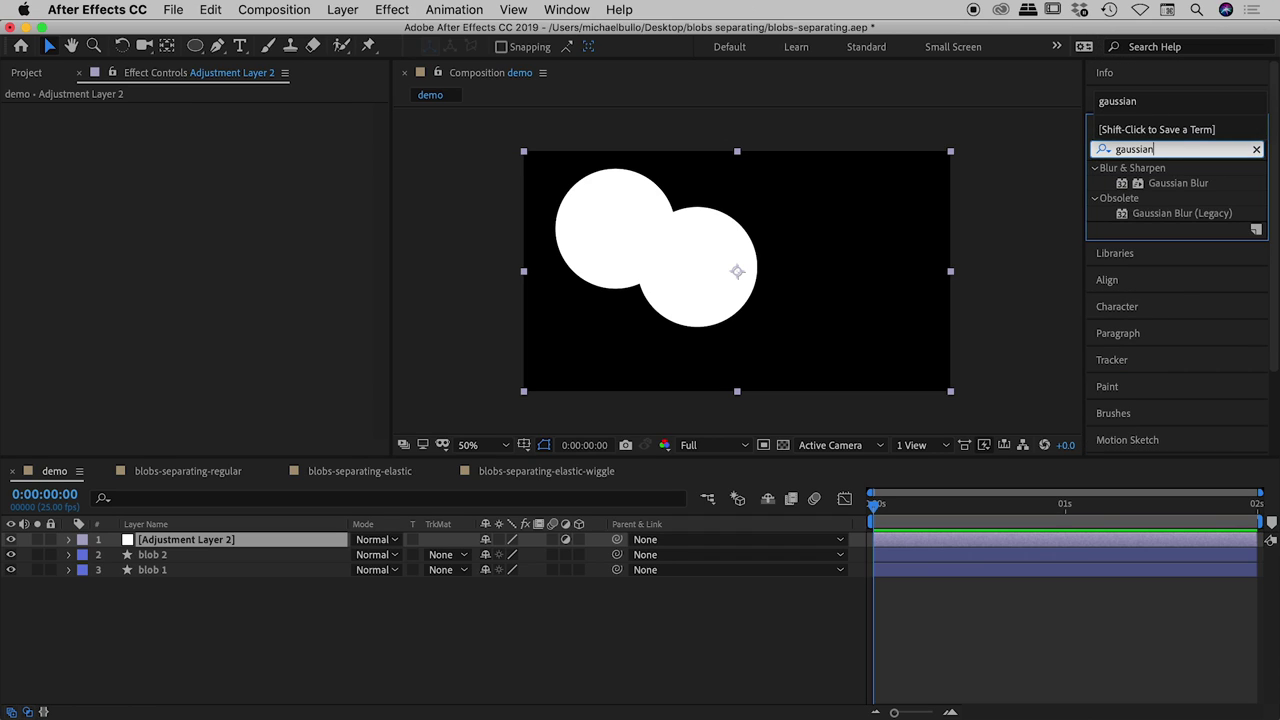
{"action": "left_click_drag", "start_coordinate": [1165, 188], "coordinate": [207, 545]}
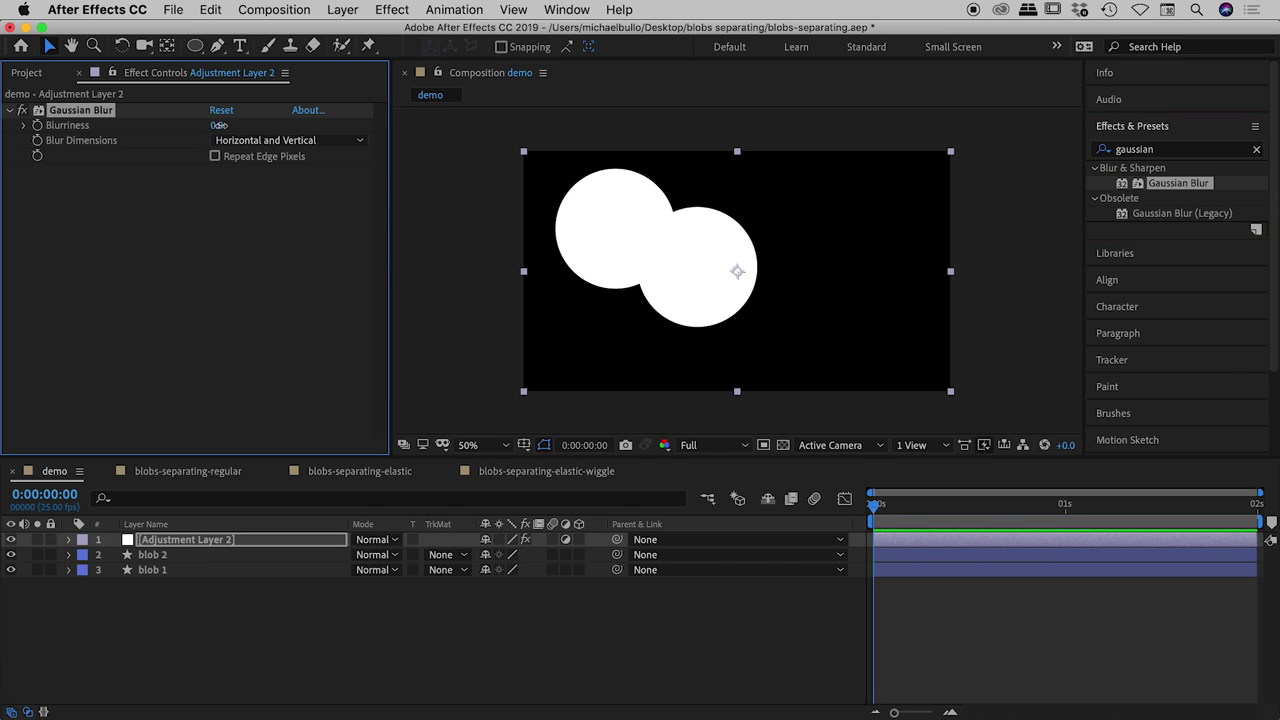
{"action": "left_click_drag", "start_coordinate": [285, 133], "coordinate": [1156, 150]}
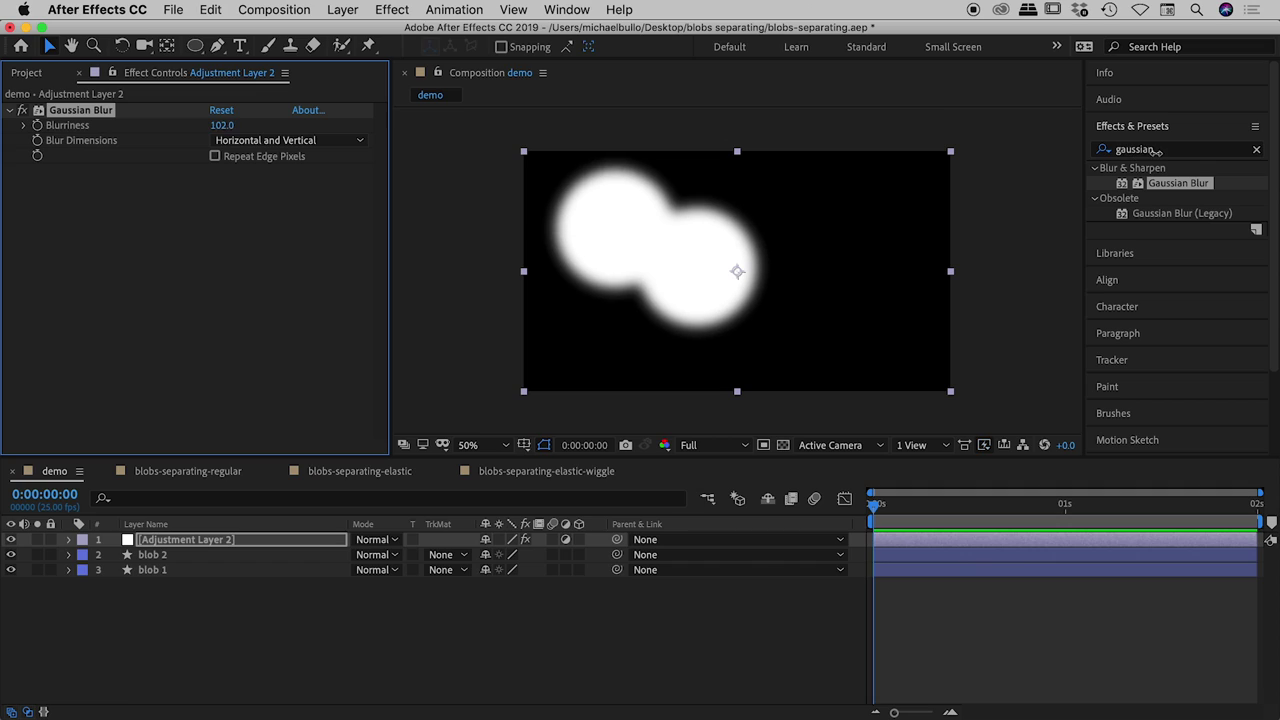
{"action": "left_click", "coordinate": [222, 125]}
{"action": "type", "text": "161"}
{"action": "key", "text": "Return"}
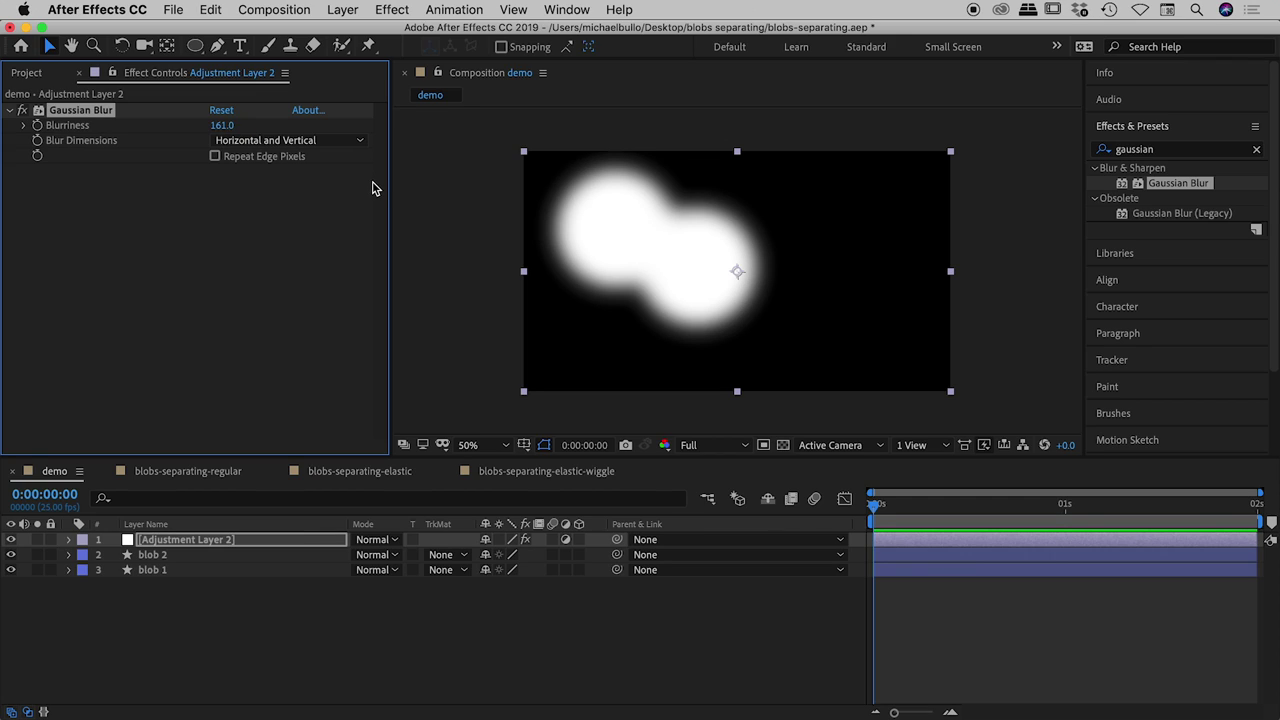
Toggle the transparency grid on and off to inspect the blurred blobs.
{"action": "left_click", "coordinate": [202, 217]}
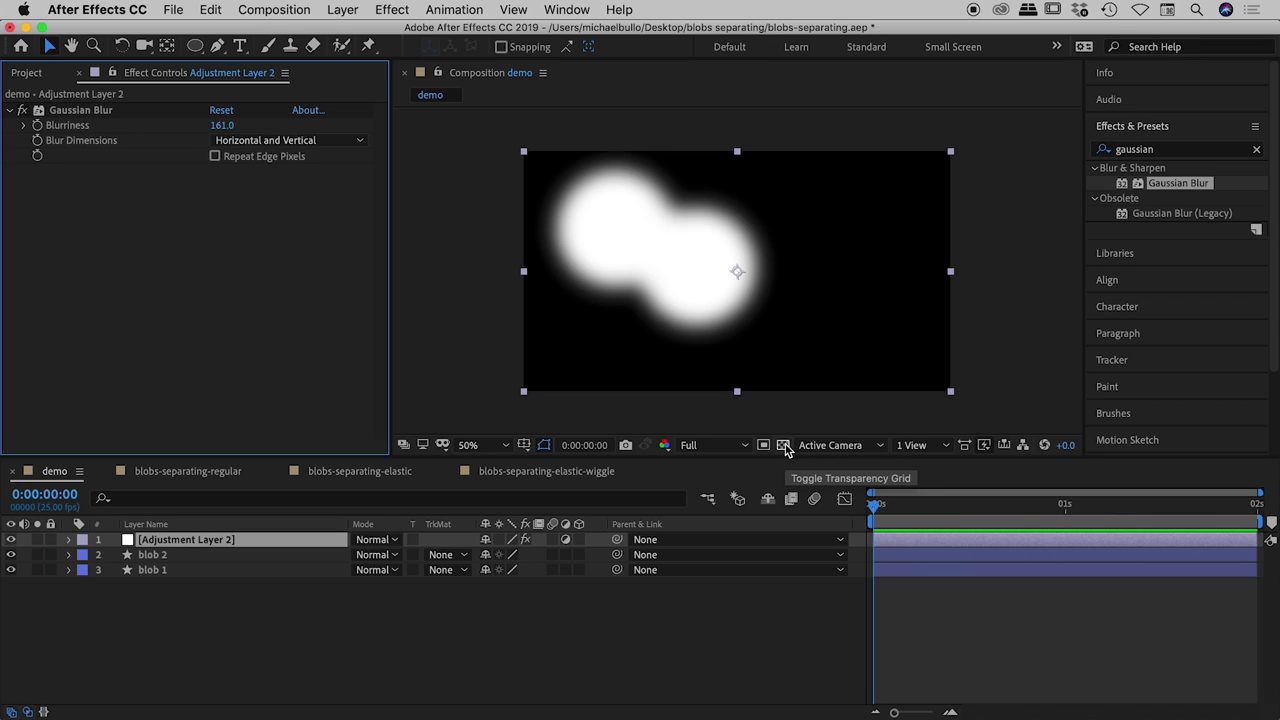
{"action": "left_click", "coordinate": [784, 445]}
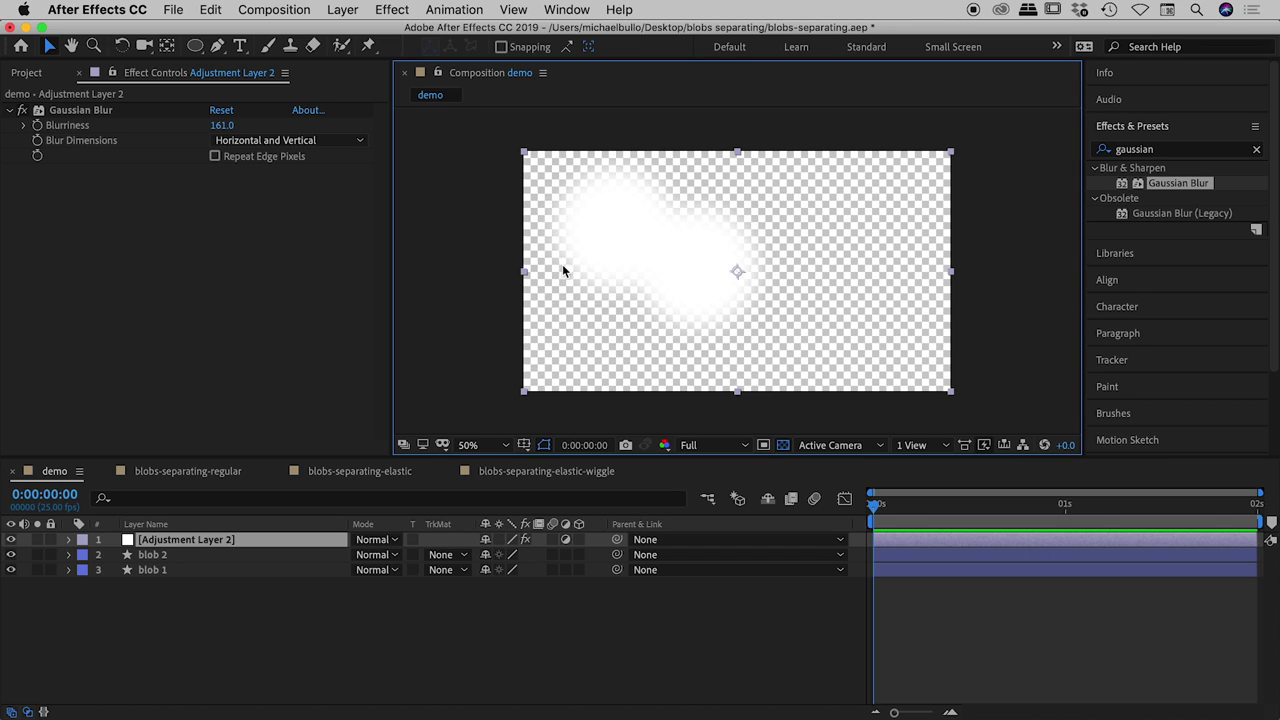
{"action": "left_click", "coordinate": [784, 445]}
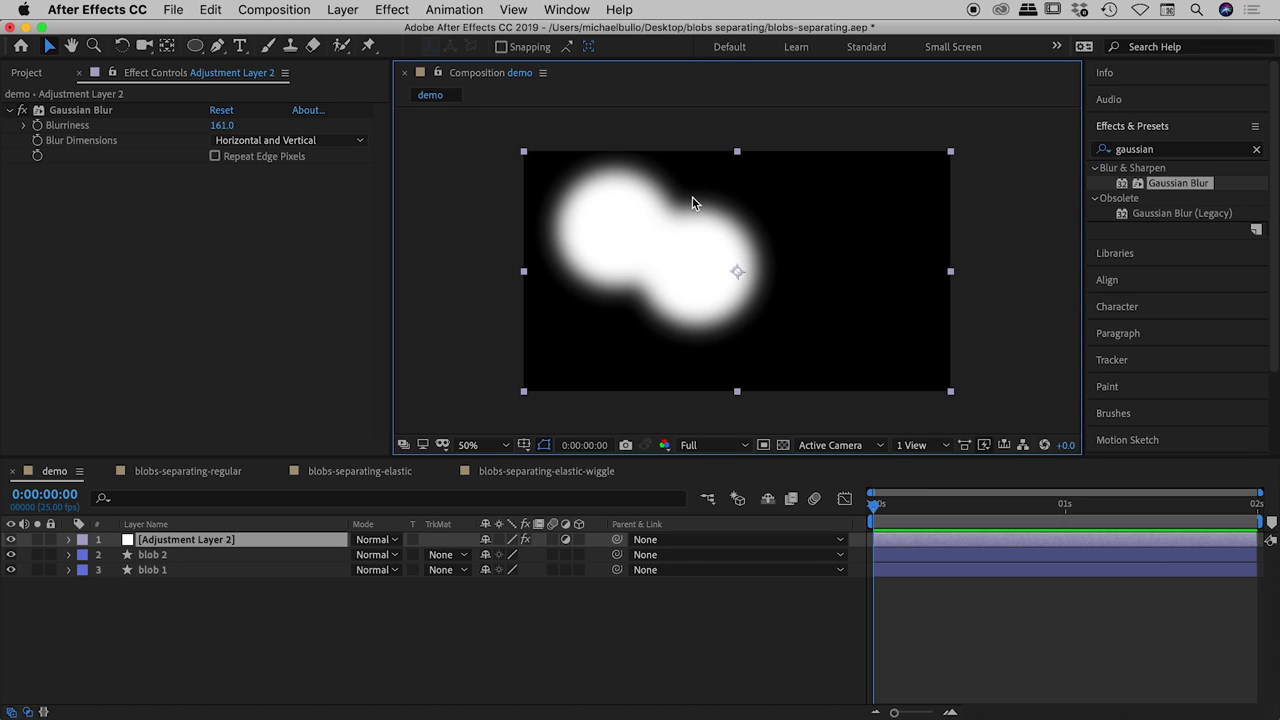
{"action": "left_click", "coordinate": [1169, 146]}
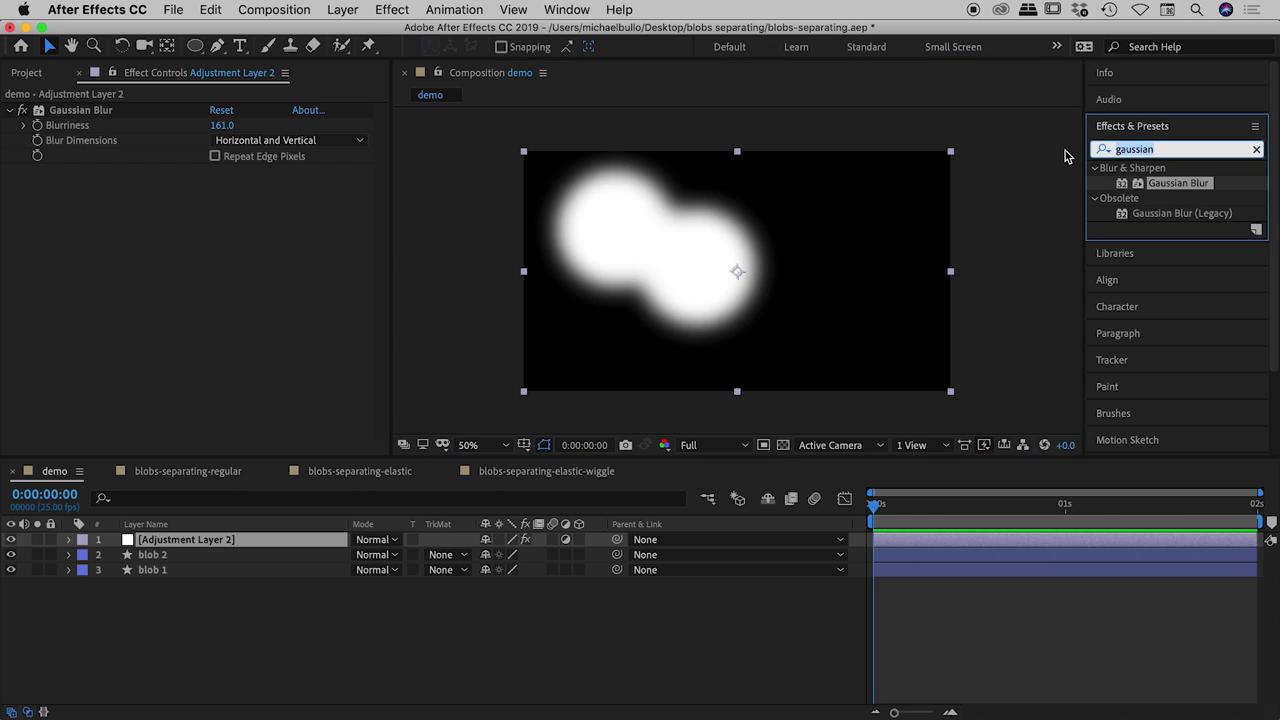
Apply Simple Choker to Adjustment Layer 2 with Choke Matte set to 37.
{"action": "type", "text": "simple cho"}
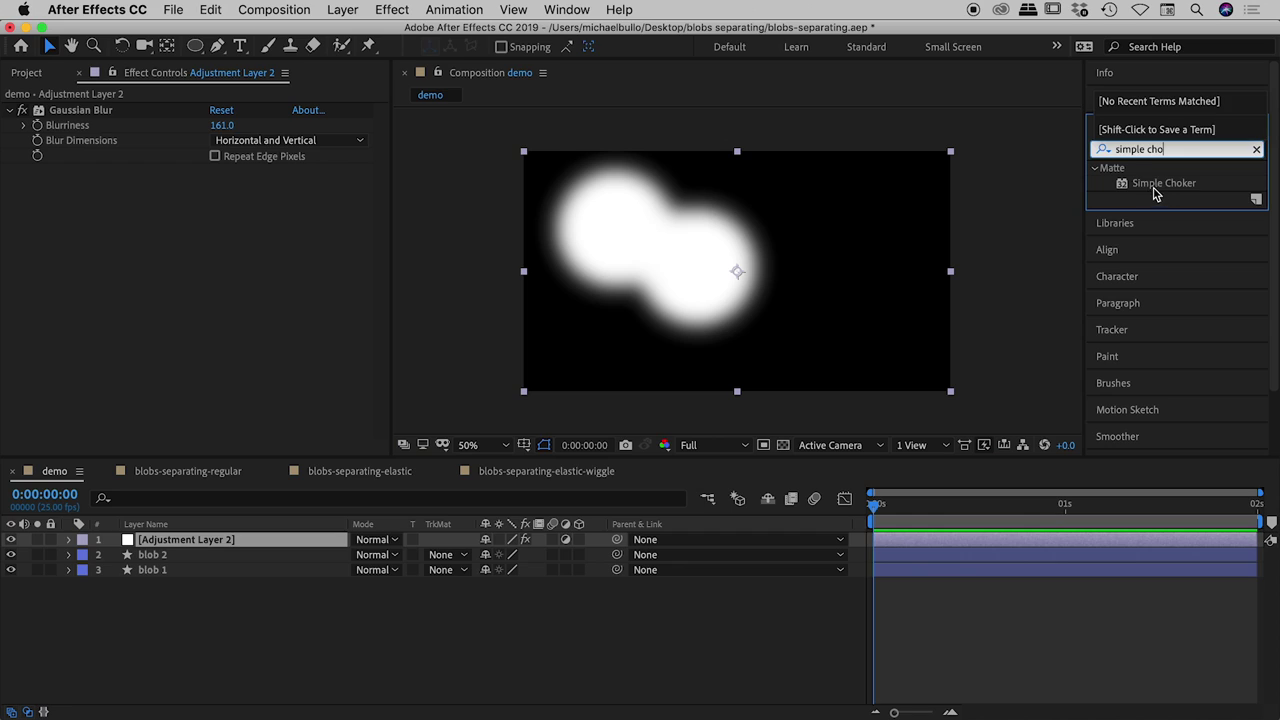
{"action": "left_click_drag", "start_coordinate": [1158, 190], "coordinate": [190, 543]}
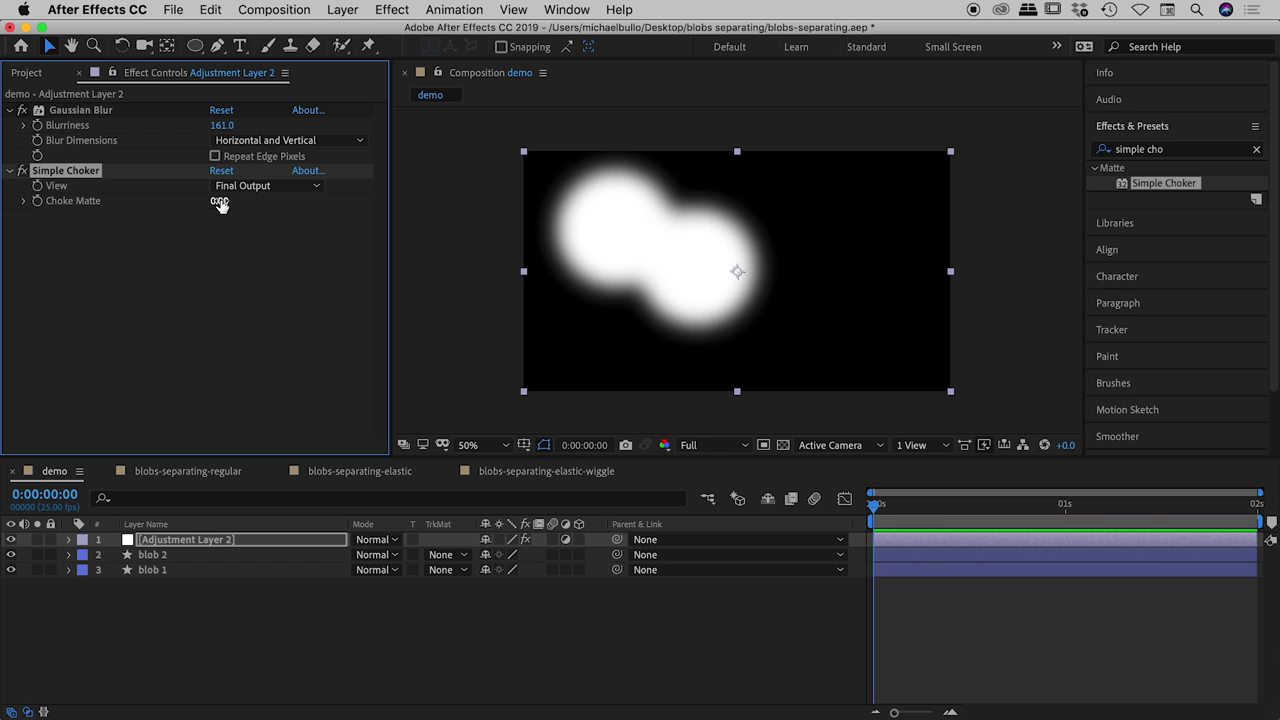
{"action": "mouse_move", "coordinate": [219, 201]}
{"action": "left_mouse_down"}
{"action": "mouse_move", "coordinate": [290, 204]}
{"action": "mouse_move", "coordinate": [218, 210]}
{"action": "left_mouse_up"}
{"action": "left_click", "coordinate": [219, 201]}
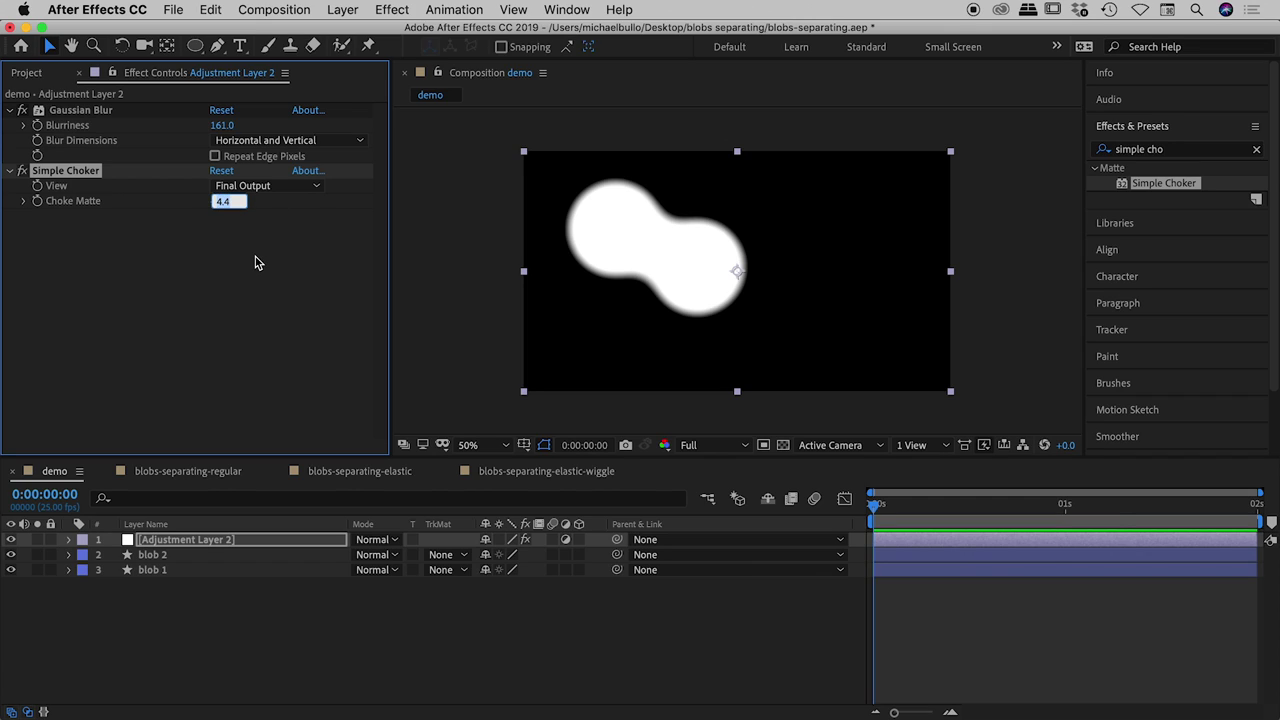
{"action": "type", "text": "37"}
{"action": "key", "text": "Return"}
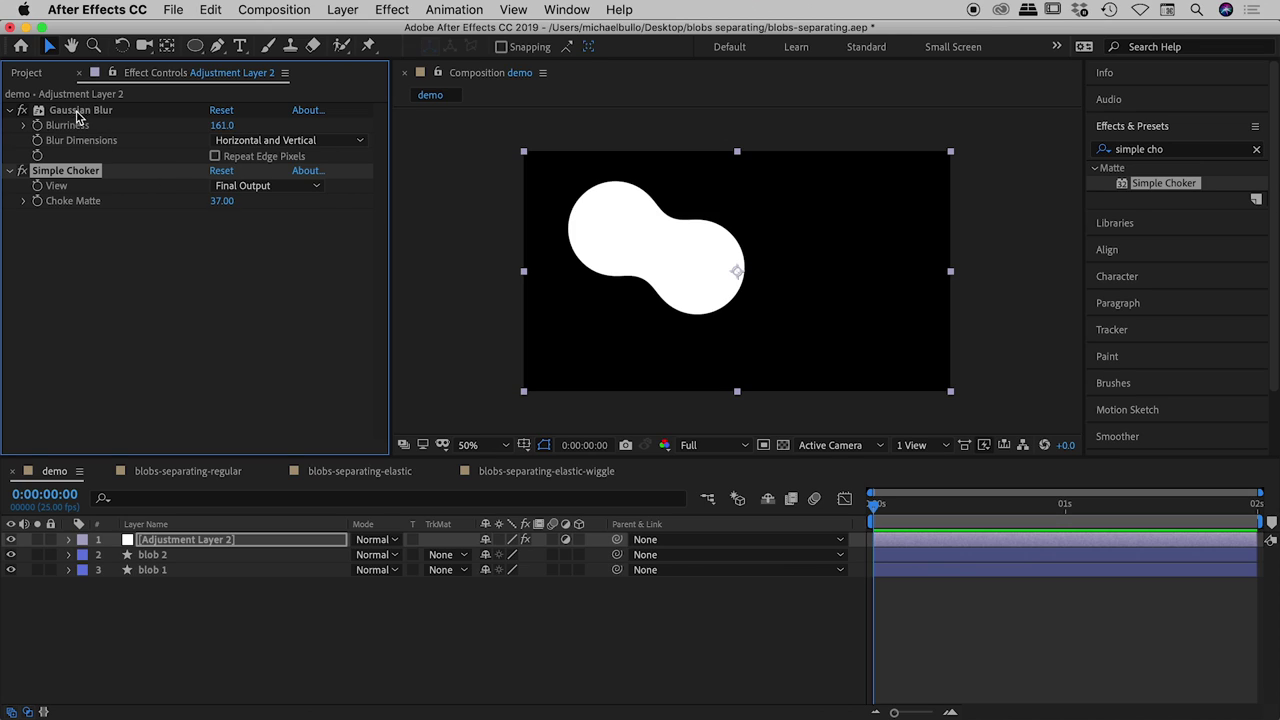
{"action": "left_click", "coordinate": [134, 299]}
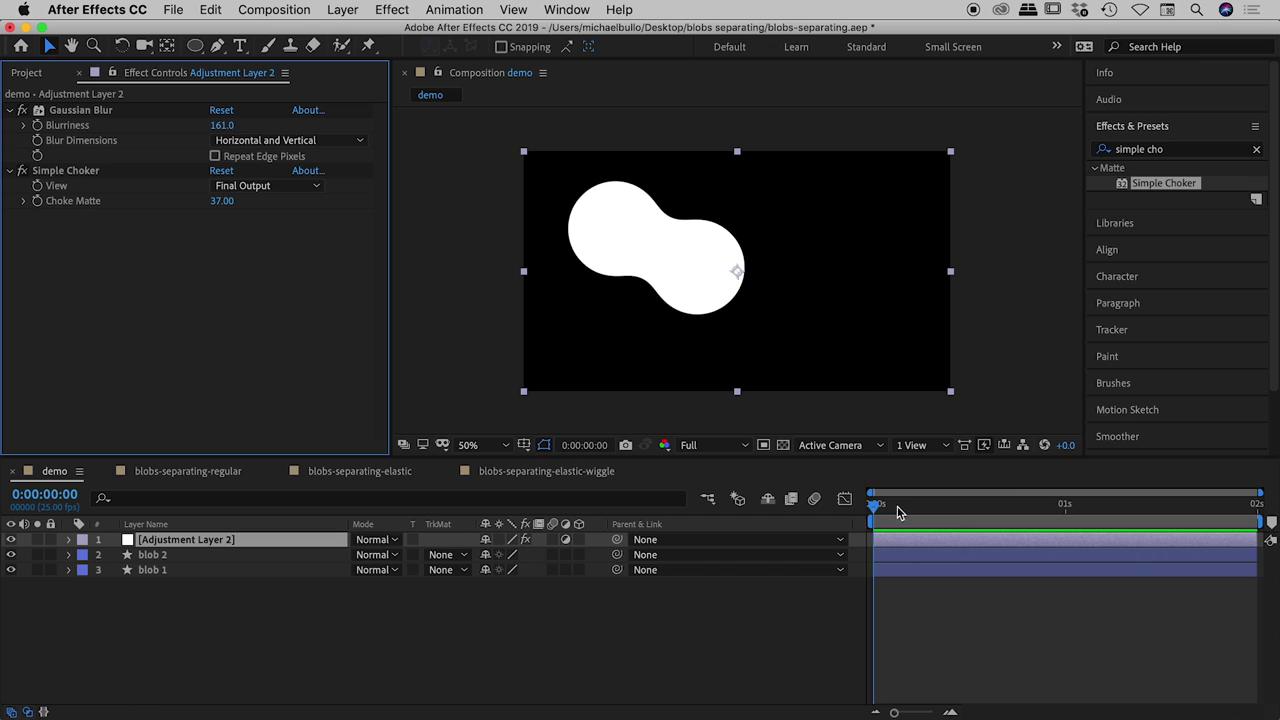
Scrub the timeline, then move blob 2 up and left directly onto blob 1.
{"action": "left_click_drag", "start_coordinate": [876, 513], "coordinate": [989, 520]}
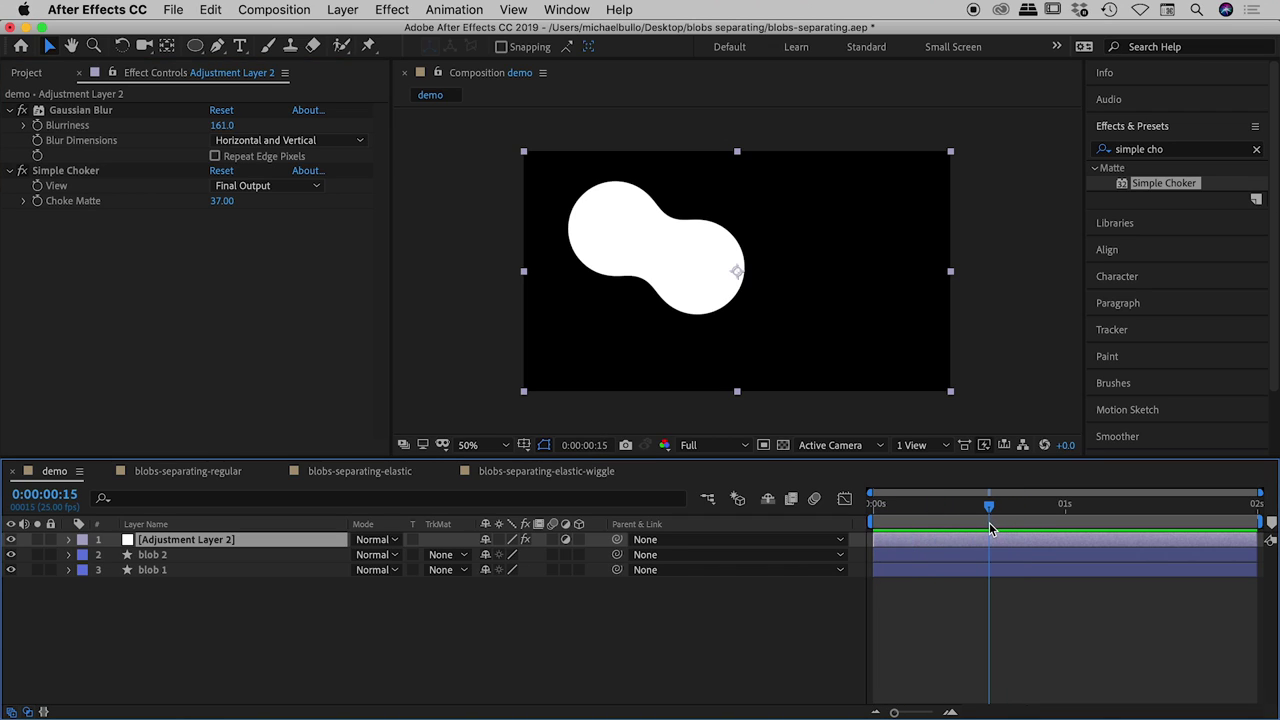
{"action": "left_click", "coordinate": [238, 558]}
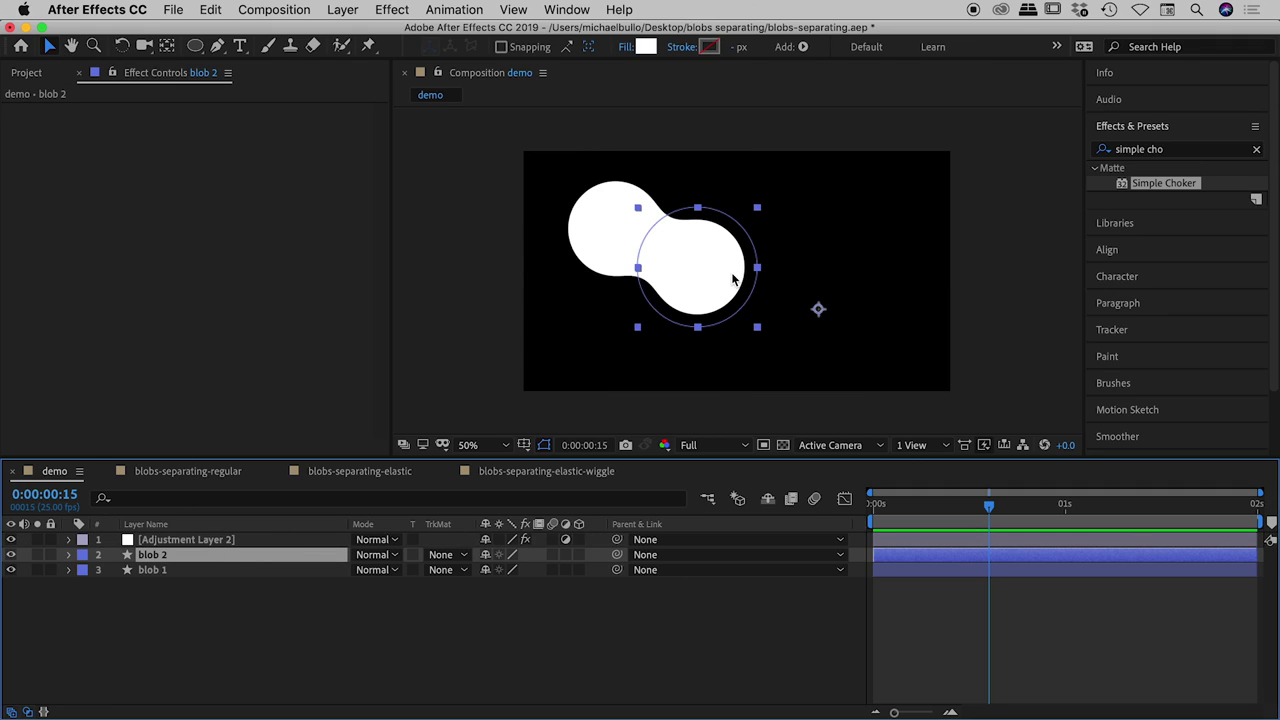
{"action": "left_click_drag", "start_coordinate": [733, 279], "coordinate": [652, 241]}
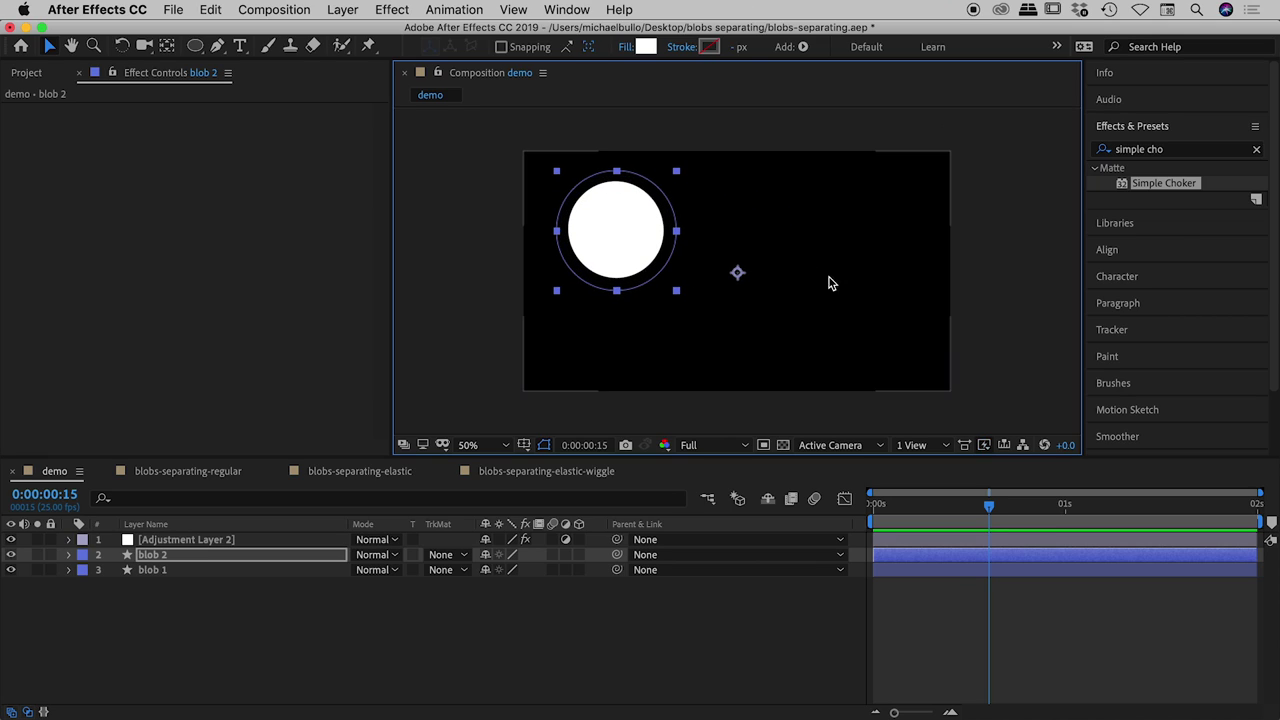
Reveal blob 2's Position and set its first keyframe at 0:00.
{"action": "left_click", "coordinate": [181, 559]}
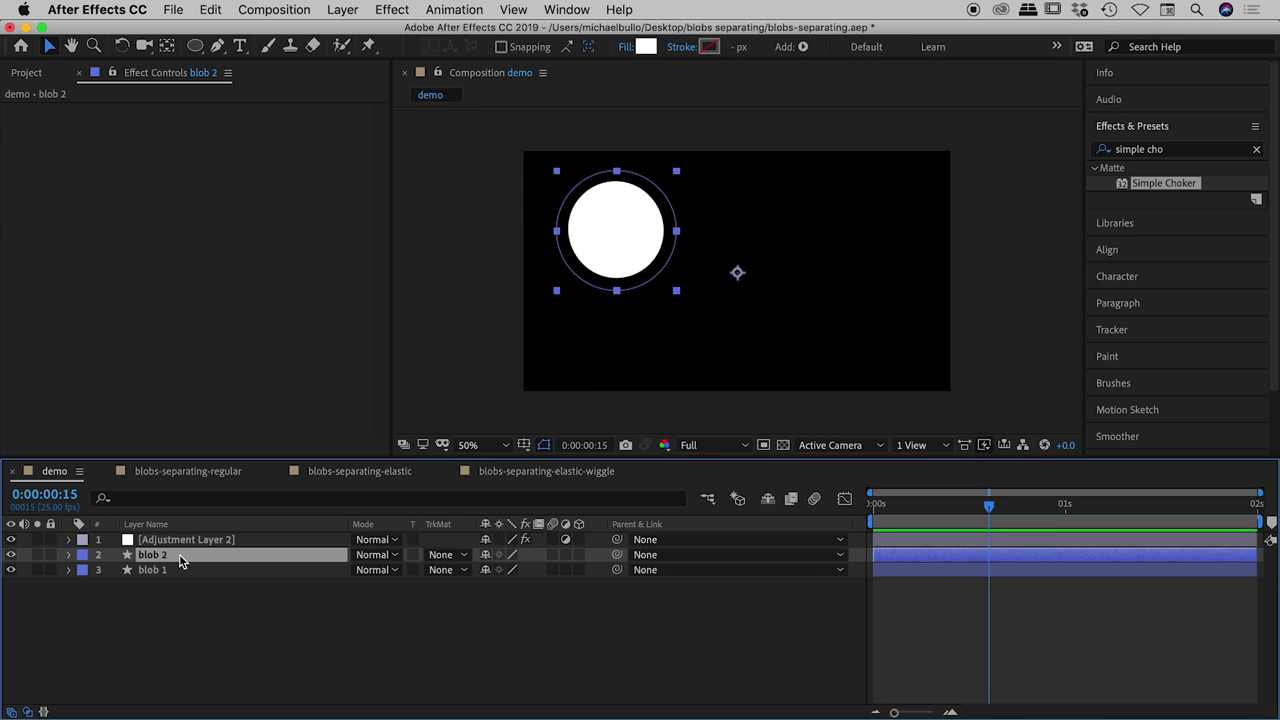
{"action": "key", "text": "p"}
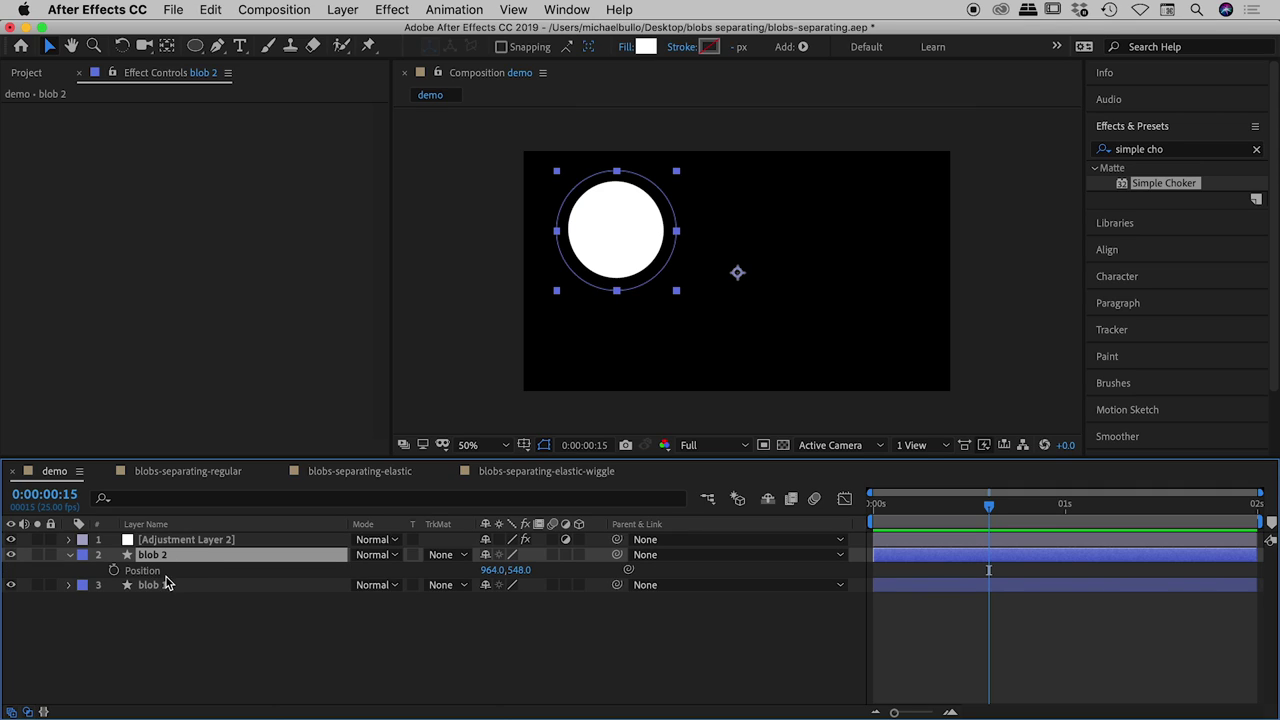
{"action": "left_click", "coordinate": [114, 570]}
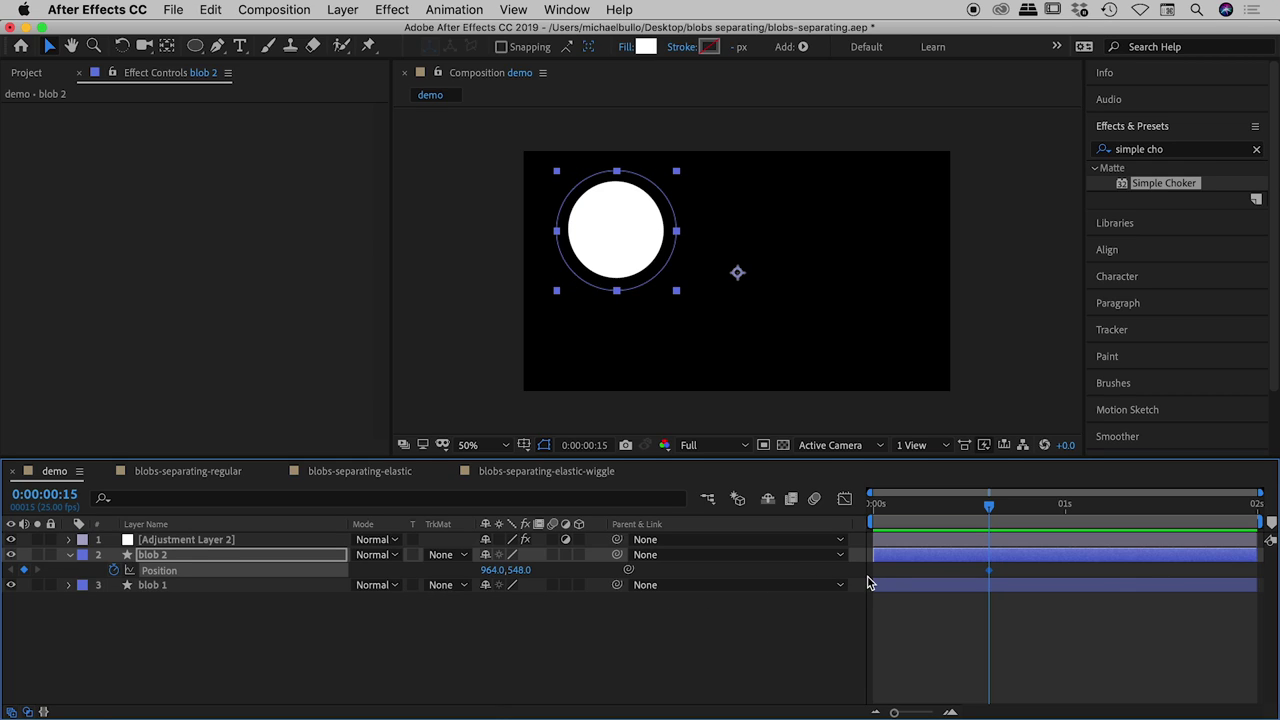
{"action": "key", "text": "super+z"}
{"action": "left_click_drag", "start_coordinate": [991, 513], "coordinate": [859, 507]}
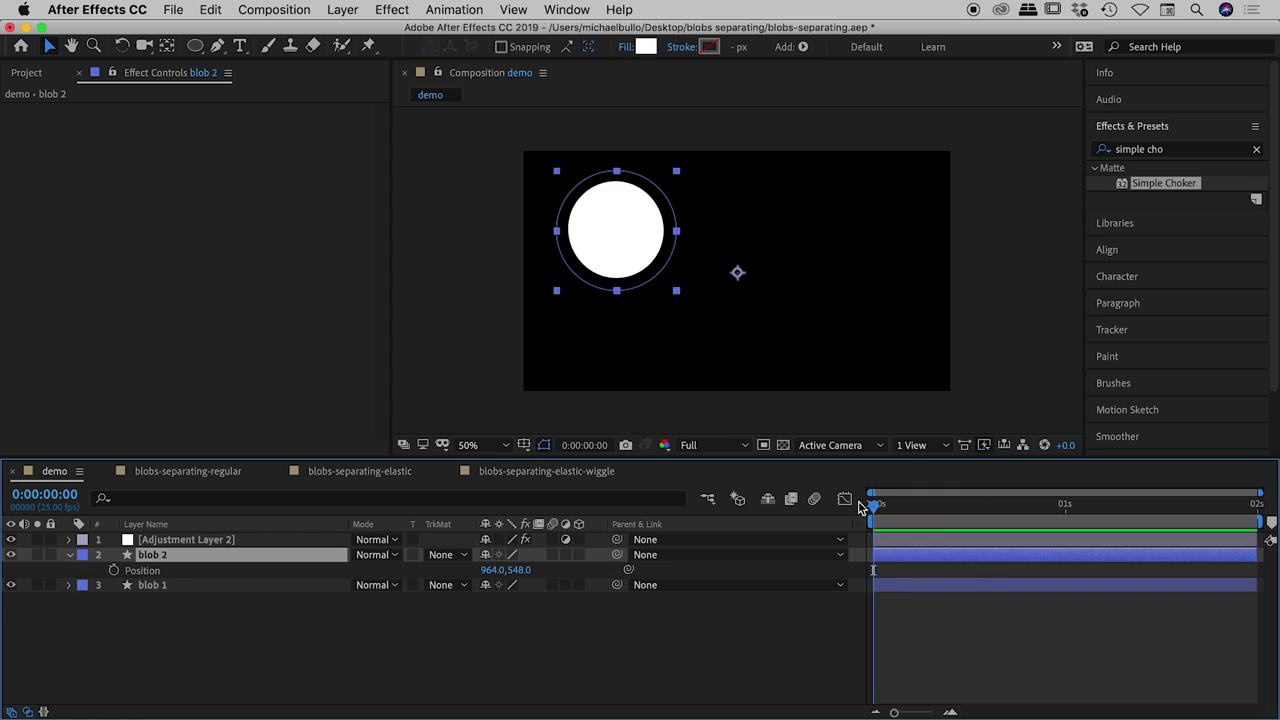
{"action": "left_click", "coordinate": [113, 570]}
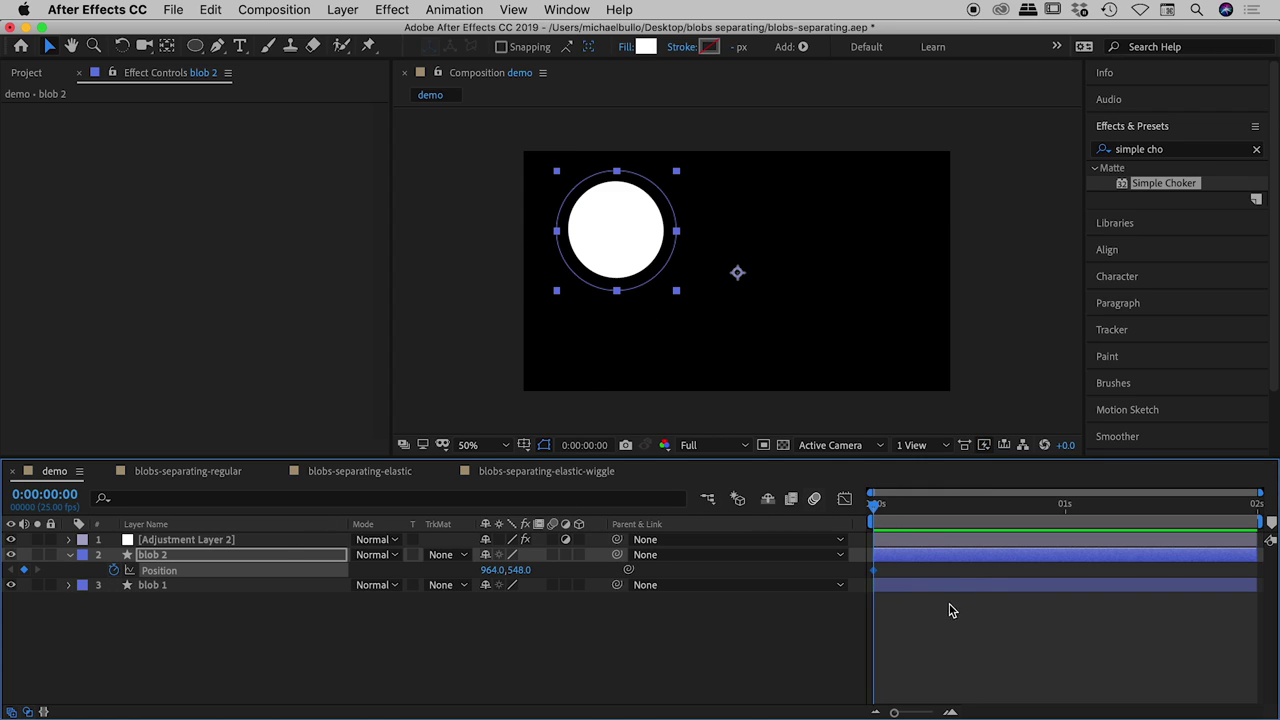
At 0:00:01:10, drag blob 2 to the lower right (1948,924) and preview.
{"action": "left_click", "coordinate": [945, 509]}
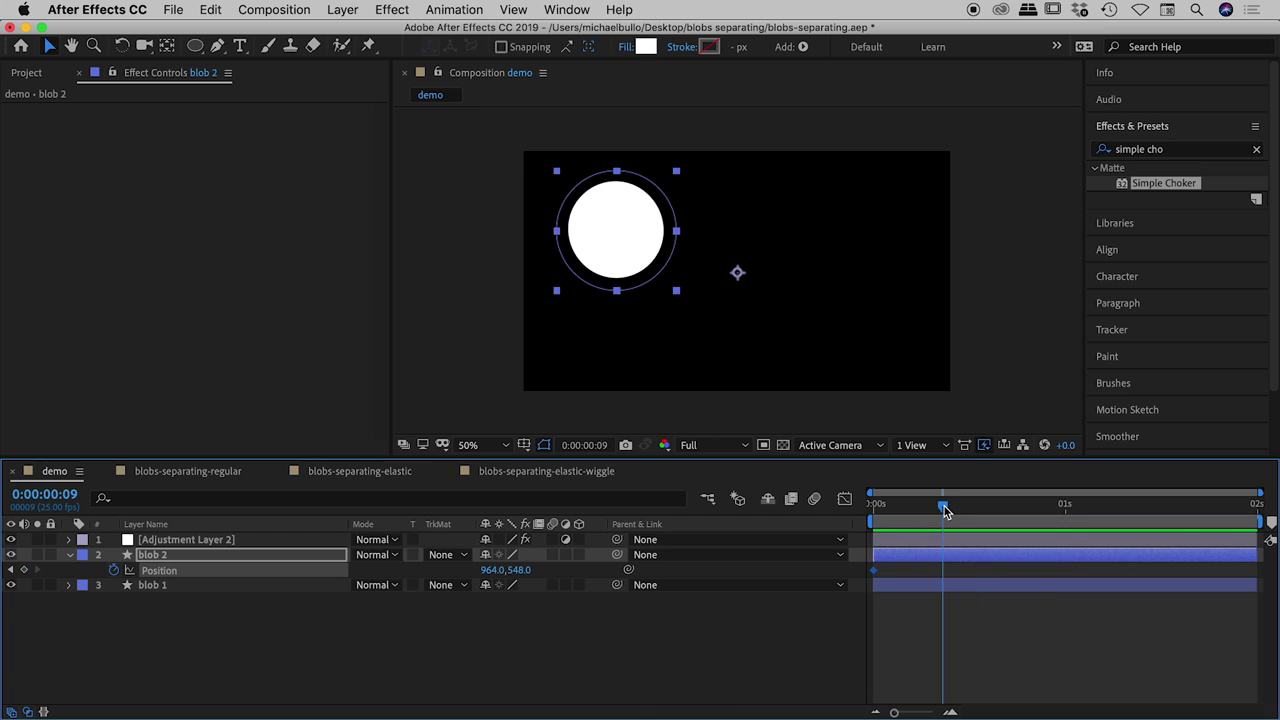
{"action": "left_click_drag", "start_coordinate": [945, 509], "coordinate": [1143, 509]}
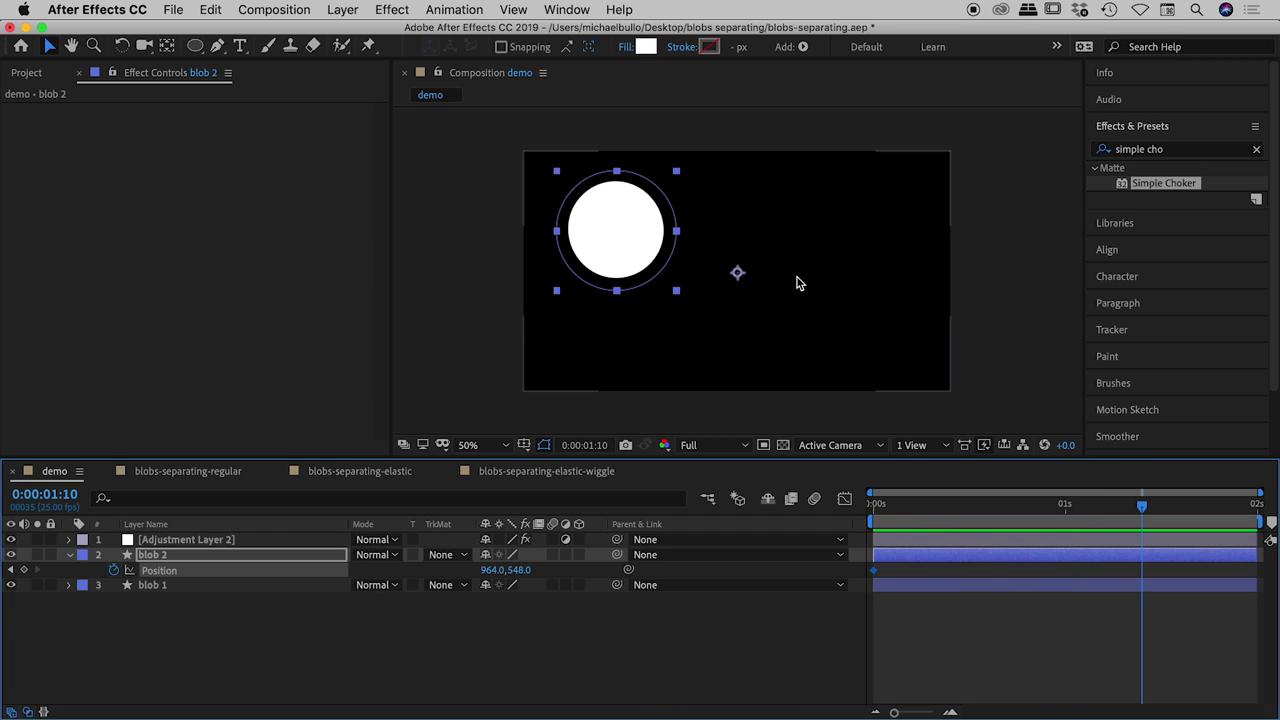
{"action": "left_click_drag", "start_coordinate": [630, 211], "coordinate": [846, 301]}
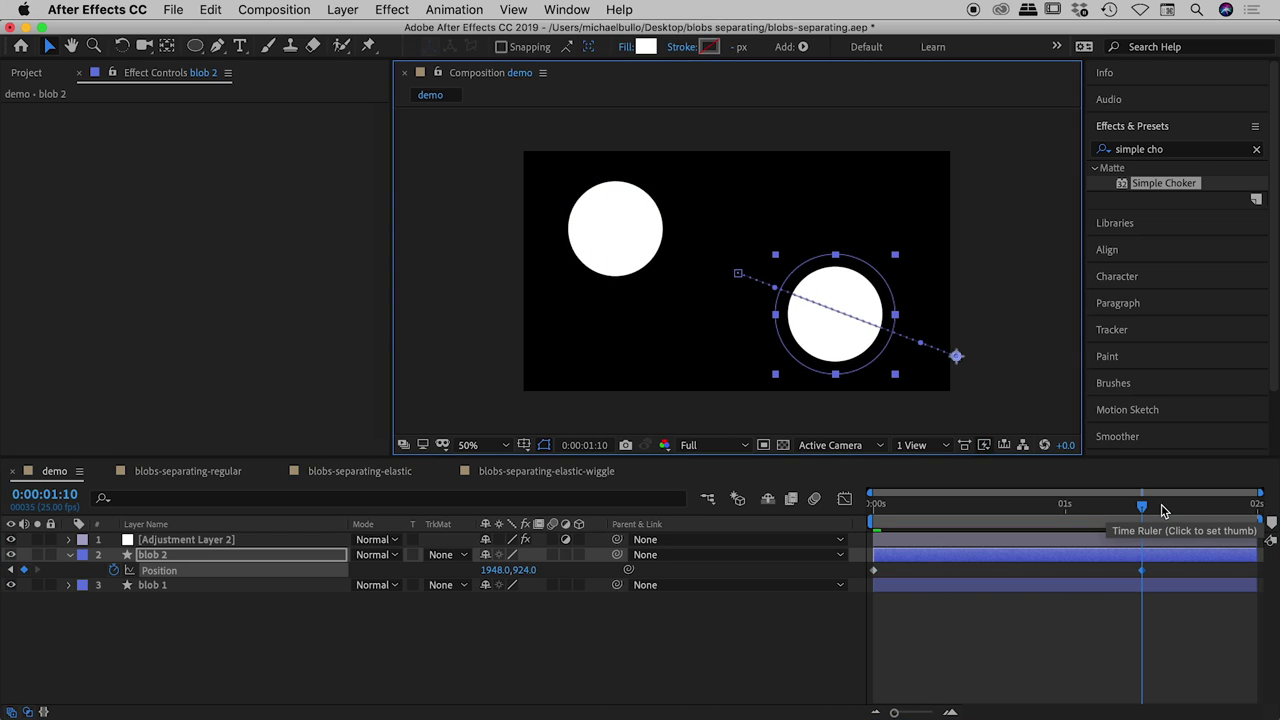
{"action": "key", "text": "space"}
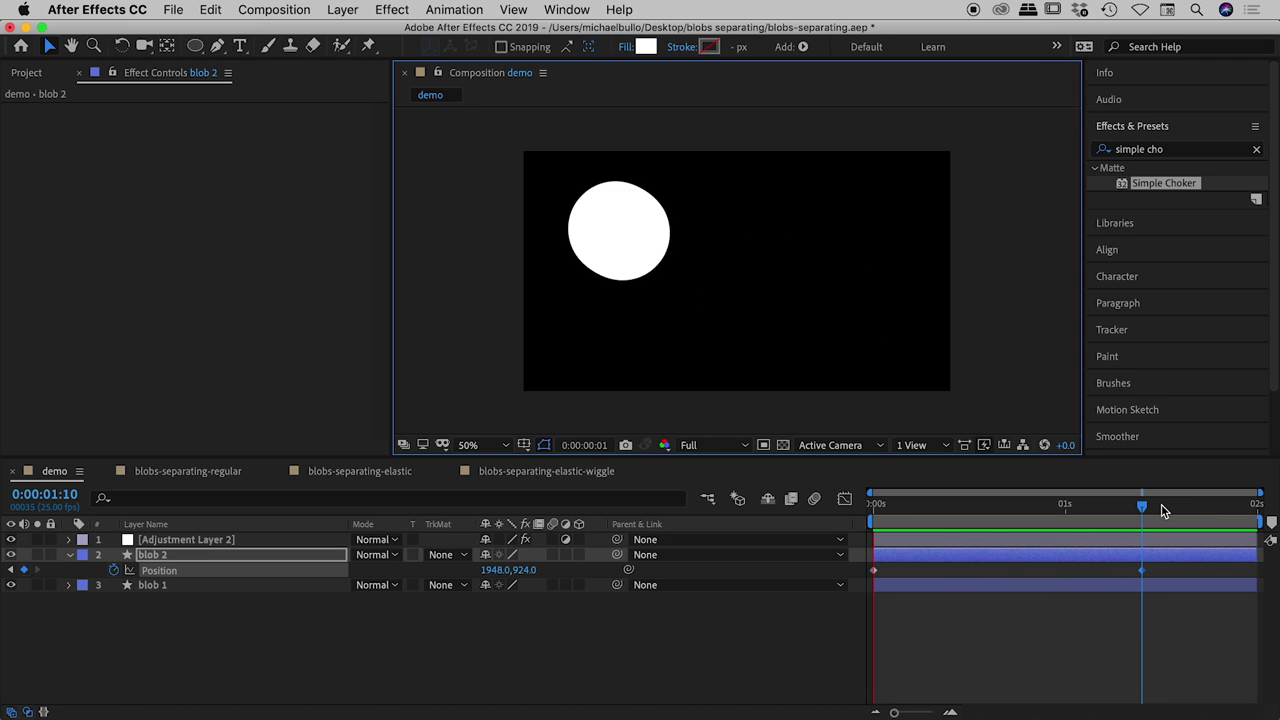
Stop the preview and return the playhead to the comp start.
{"action": "key", "text": "space"}
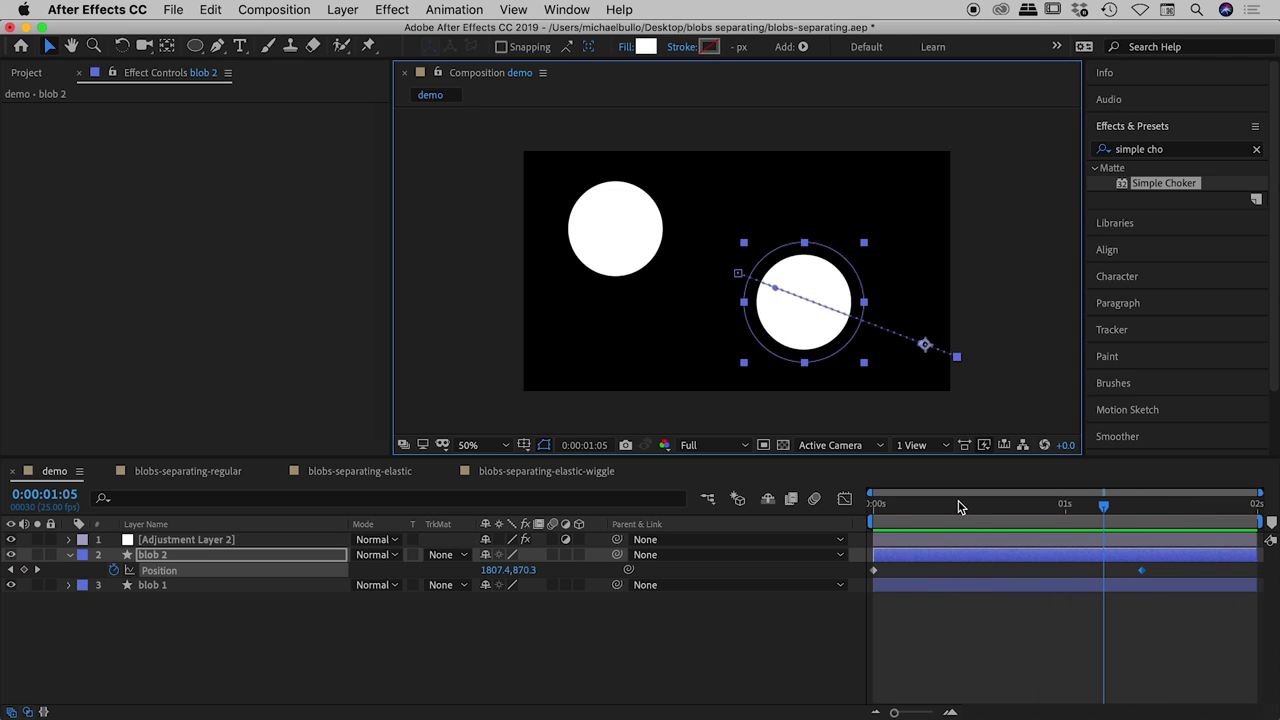
{"action": "left_click_drag", "start_coordinate": [958, 506], "coordinate": [1142, 506]}
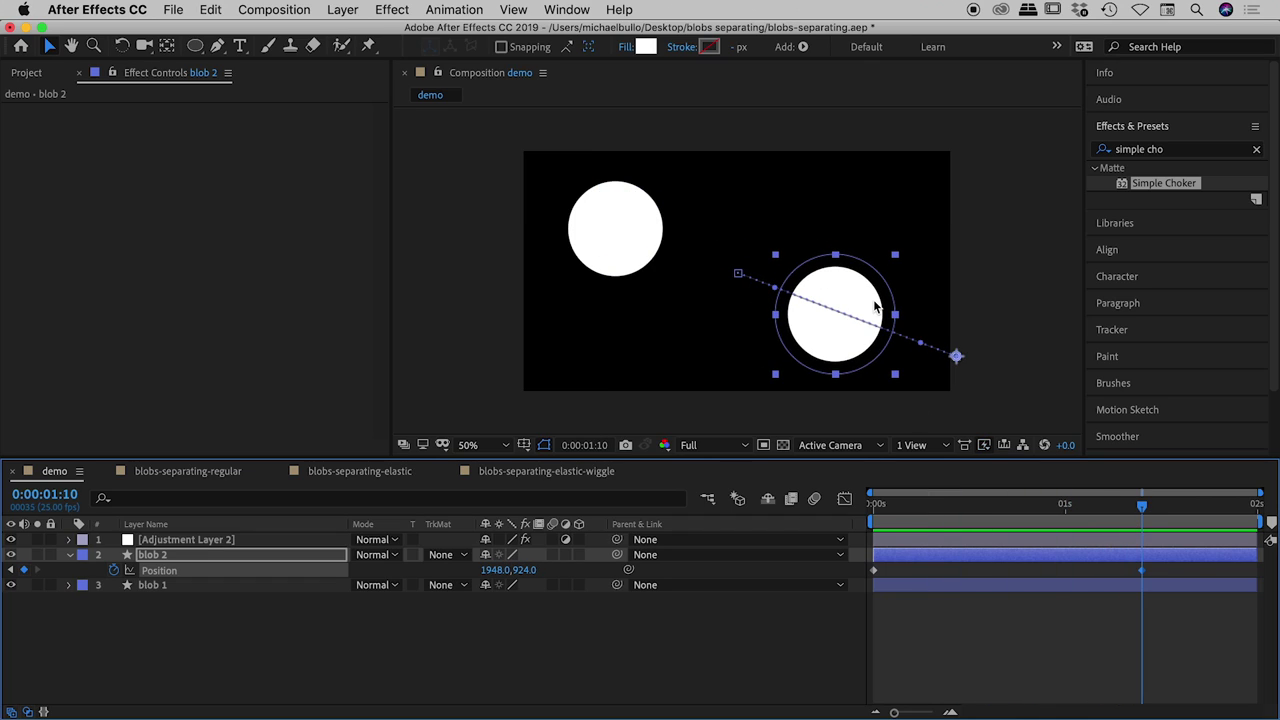
{"action": "left_click", "coordinate": [340, 668]}
Show blob 2's Position speed graph, then switch to the blobs-separating-regular comp.
{"action": "left_click", "coordinate": [212, 578]}
{"action": "left_click", "coordinate": [845, 500]}
{"action": "mouse_move", "coordinate": [874, 545]}
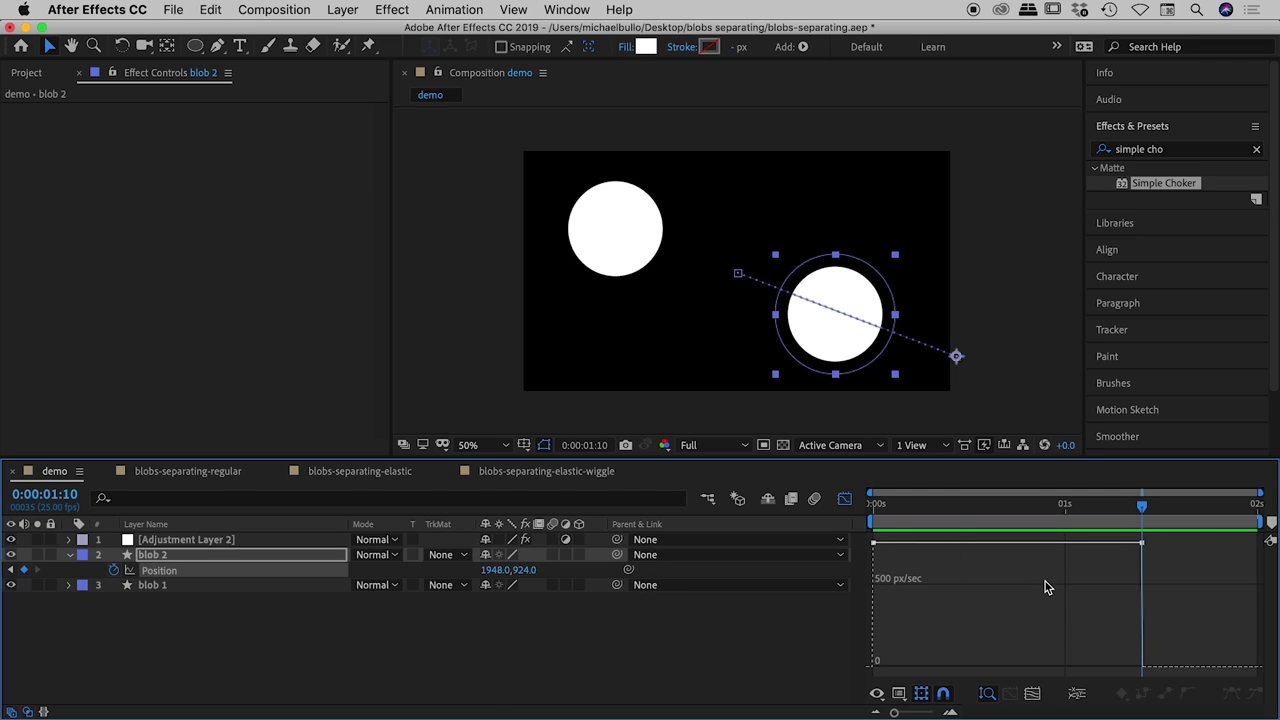
{"action": "left_click", "coordinate": [634, 648]}
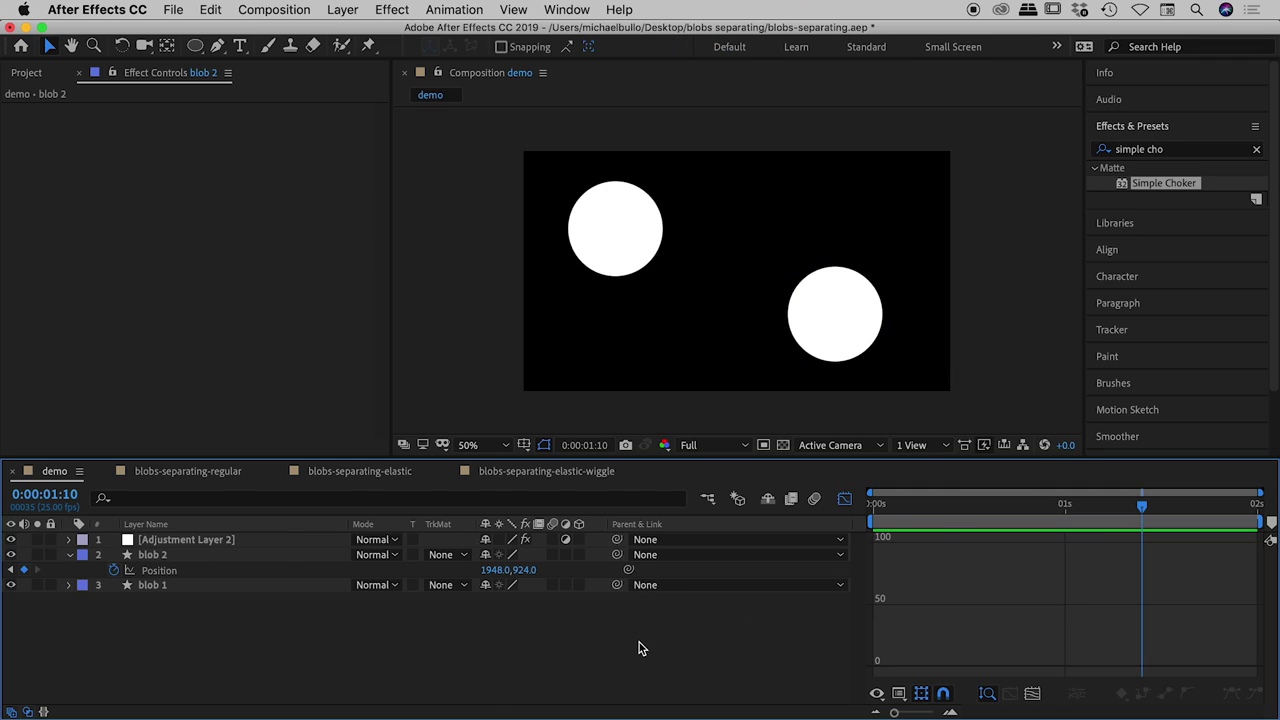
{"action": "left_click", "coordinate": [198, 474]}
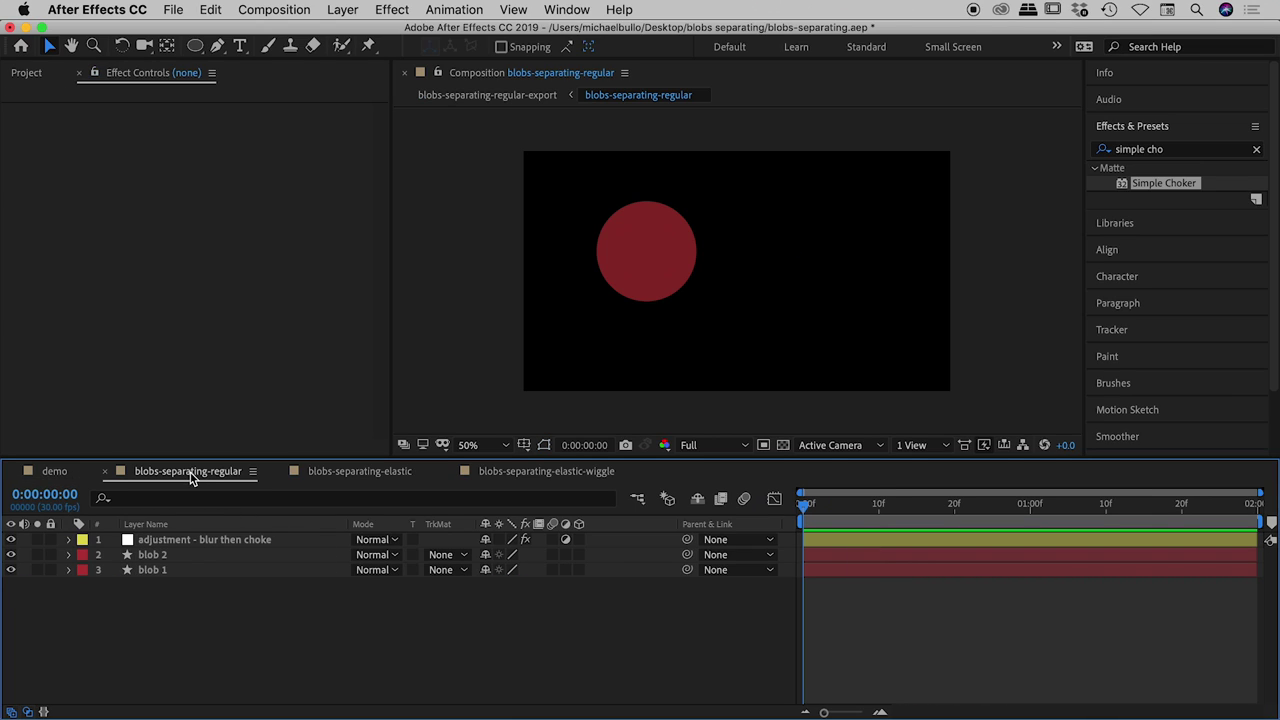
{"action": "left_click_drag", "start_coordinate": [812, 513], "coordinate": [976, 511]}
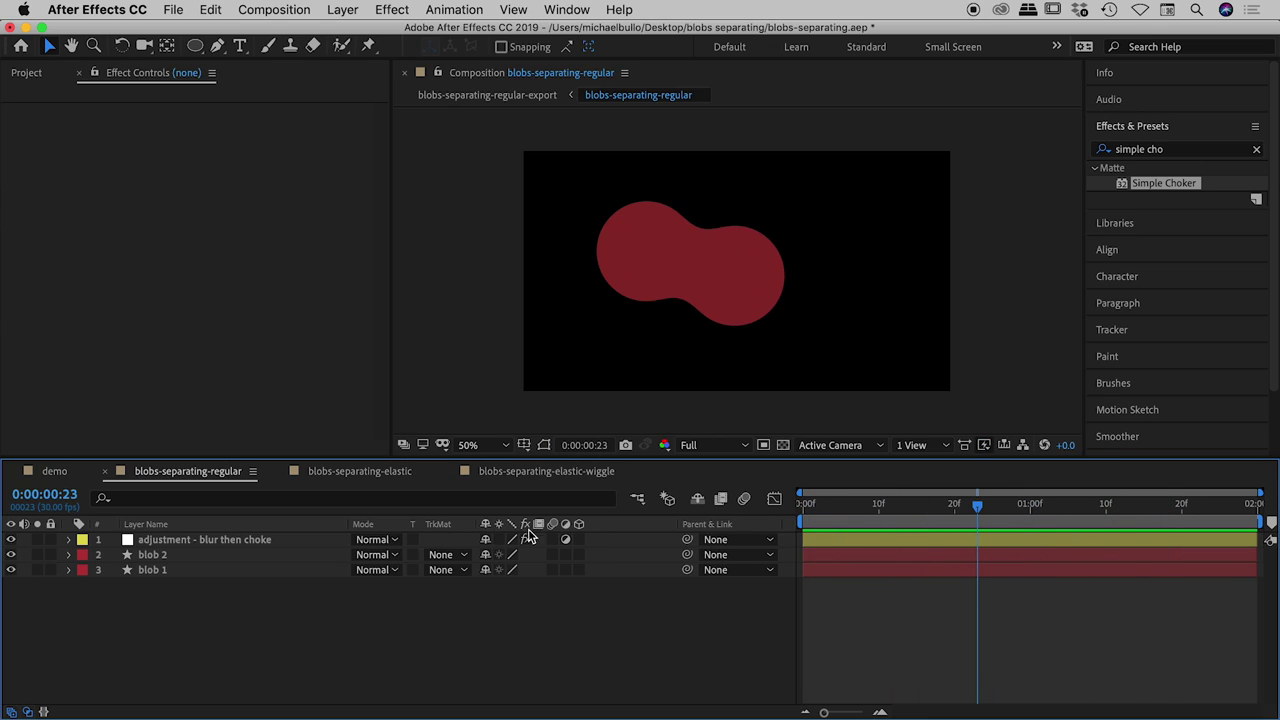
{"action": "left_click", "coordinate": [346, 472]}
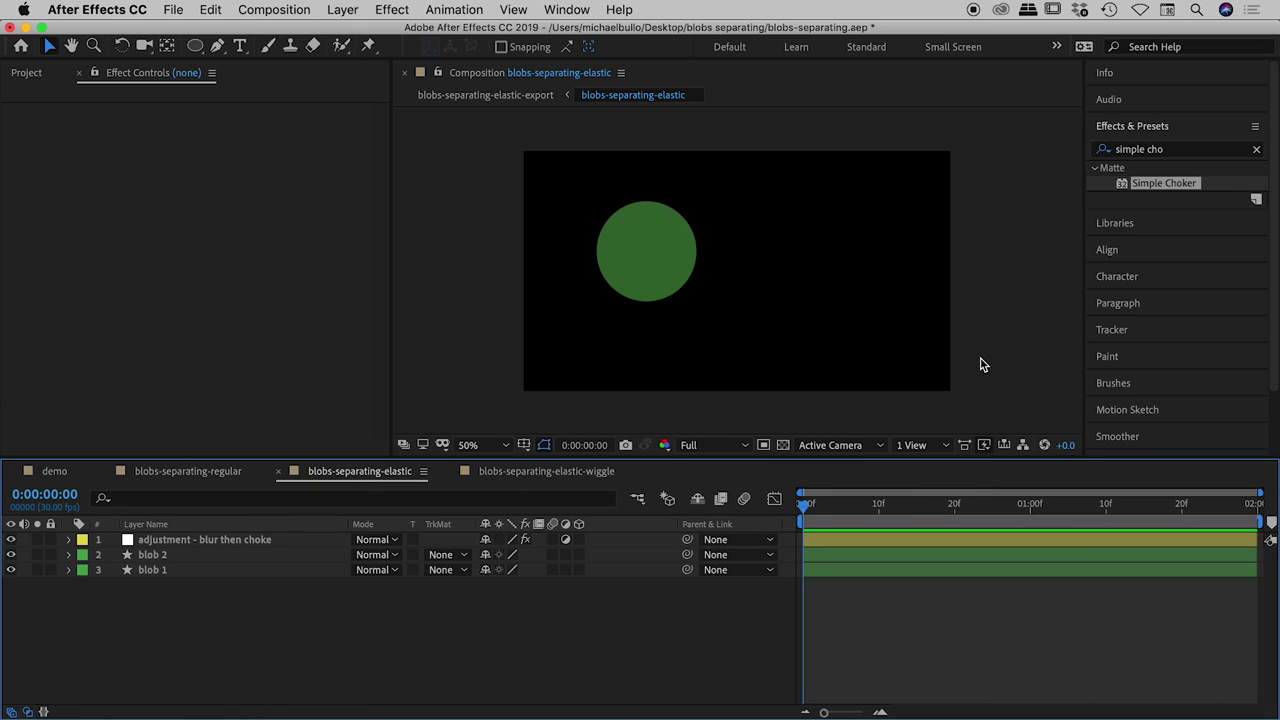
{"action": "key", "text": "space"}
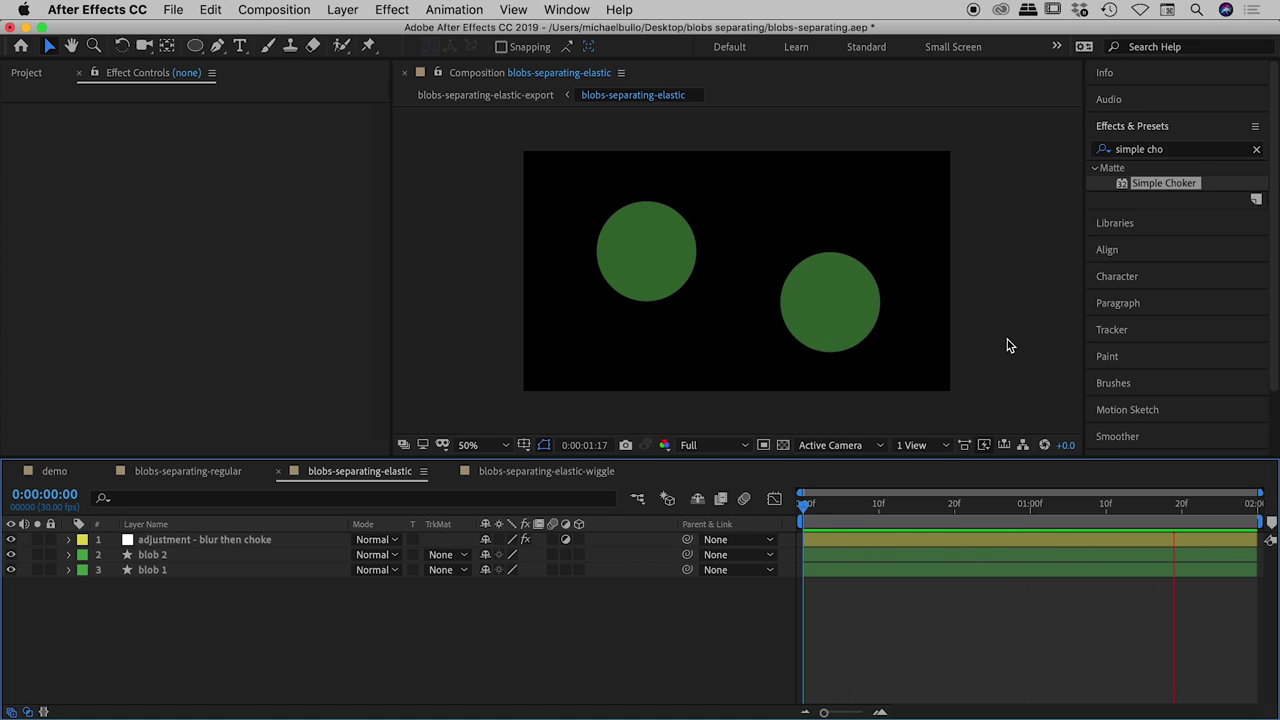
{"action": "key", "text": "space"}
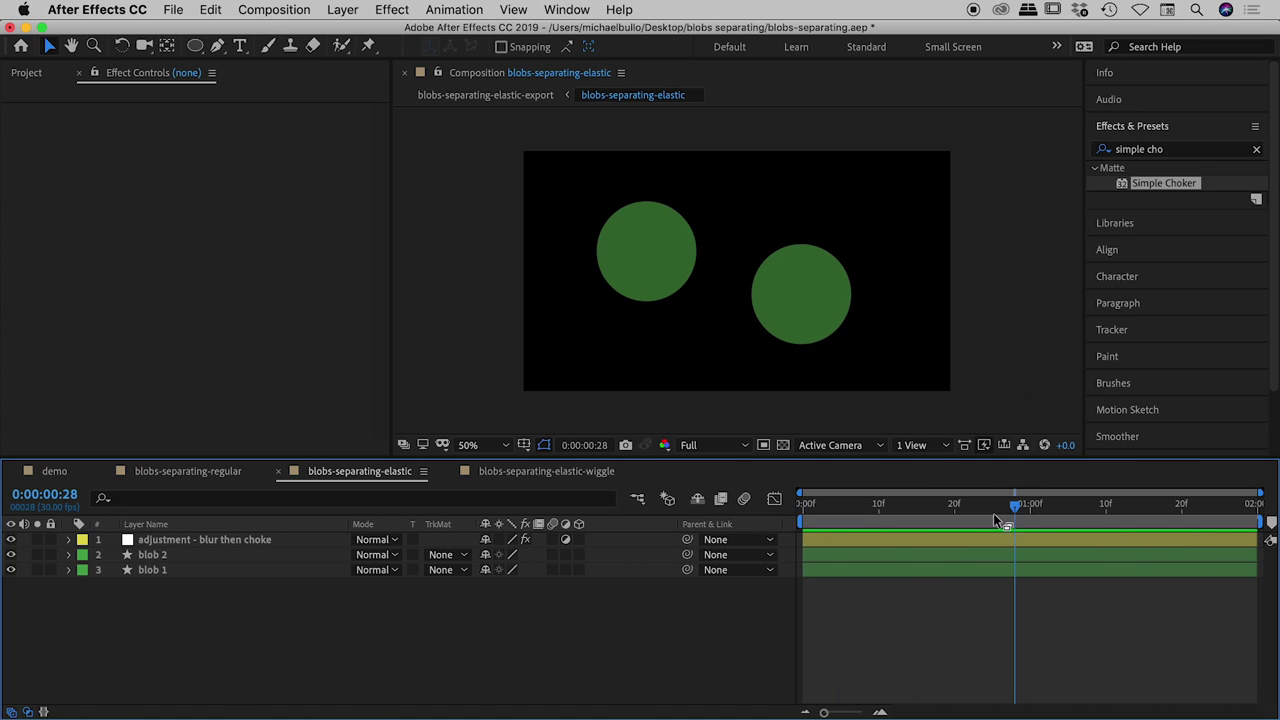
{"action": "mouse_move", "coordinate": [981, 519]}
{"action": "left_mouse_down"}
{"action": "mouse_move", "coordinate": [903, 512]}
{"action": "mouse_move", "coordinate": [969, 507]}
{"action": "left_mouse_up"}
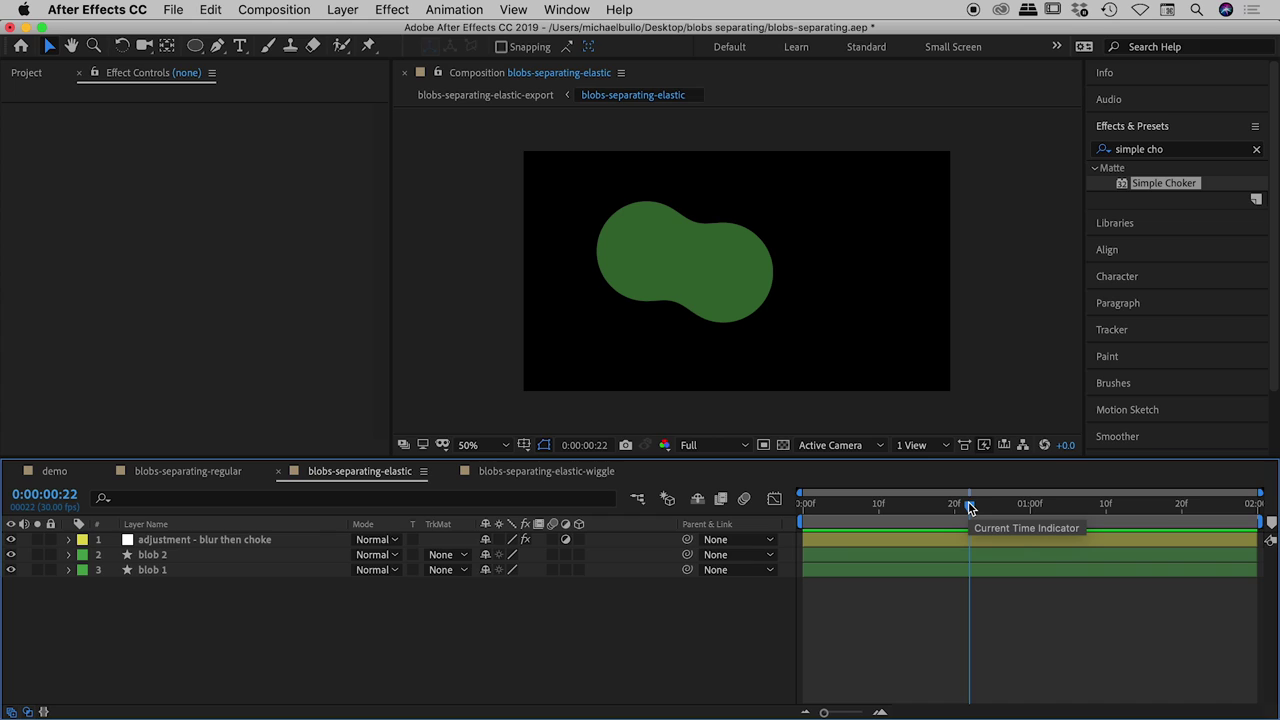
{"action": "mouse_move", "coordinate": [970, 512]}
{"action": "left_mouse_down"}
{"action": "mouse_move", "coordinate": [934, 506]}
{"action": "mouse_move", "coordinate": [953, 510]}
{"action": "left_mouse_up"}
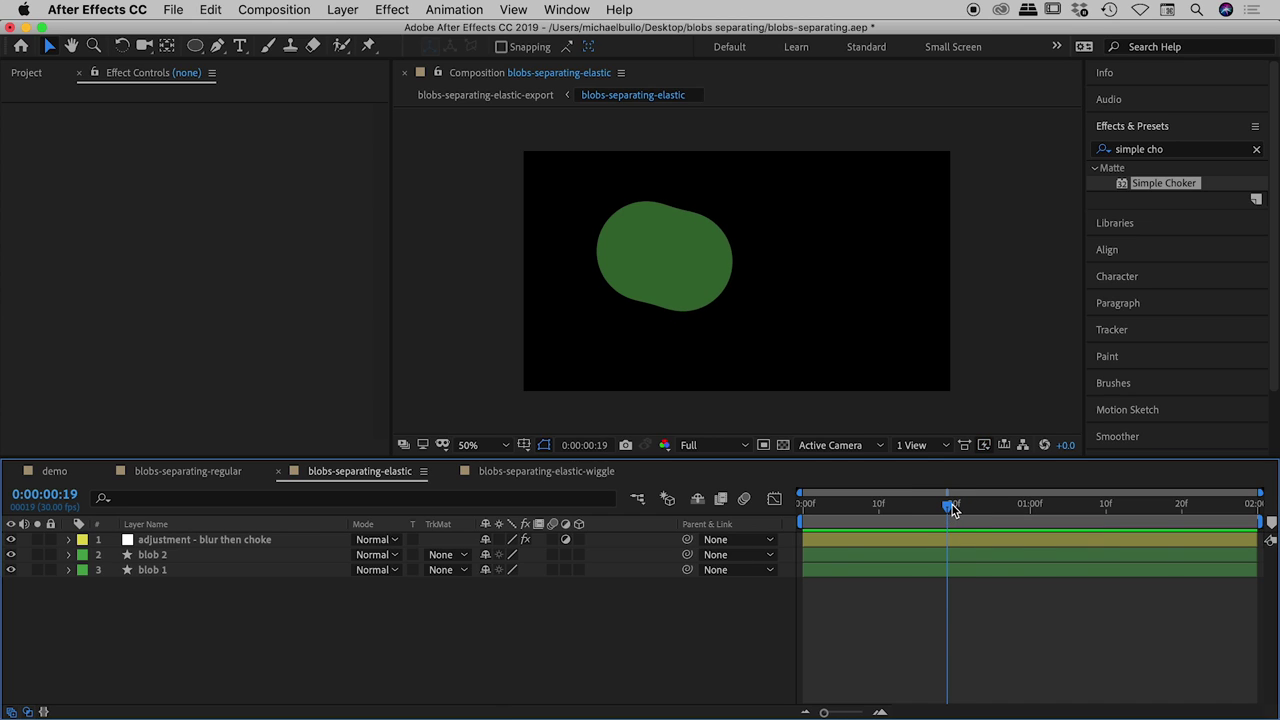
Display blob 2's Position speed graph, peaking near 3000 px/sec, then return to the demo comp.
{"action": "left_click", "coordinate": [186, 557]}
{"action": "key", "text": "p"}
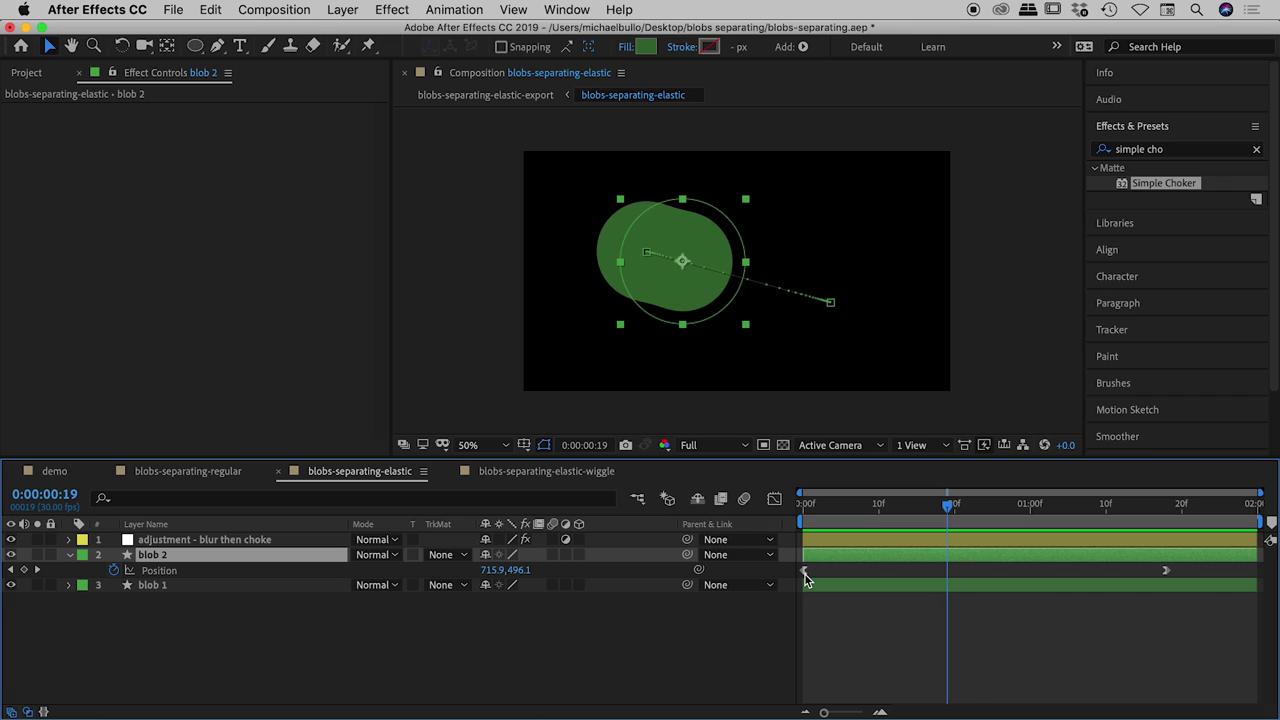
{"action": "mouse_move", "coordinate": [1167, 569]}
{"action": "left_click", "coordinate": [775, 501]}
{"action": "left_click", "coordinate": [229, 571]}
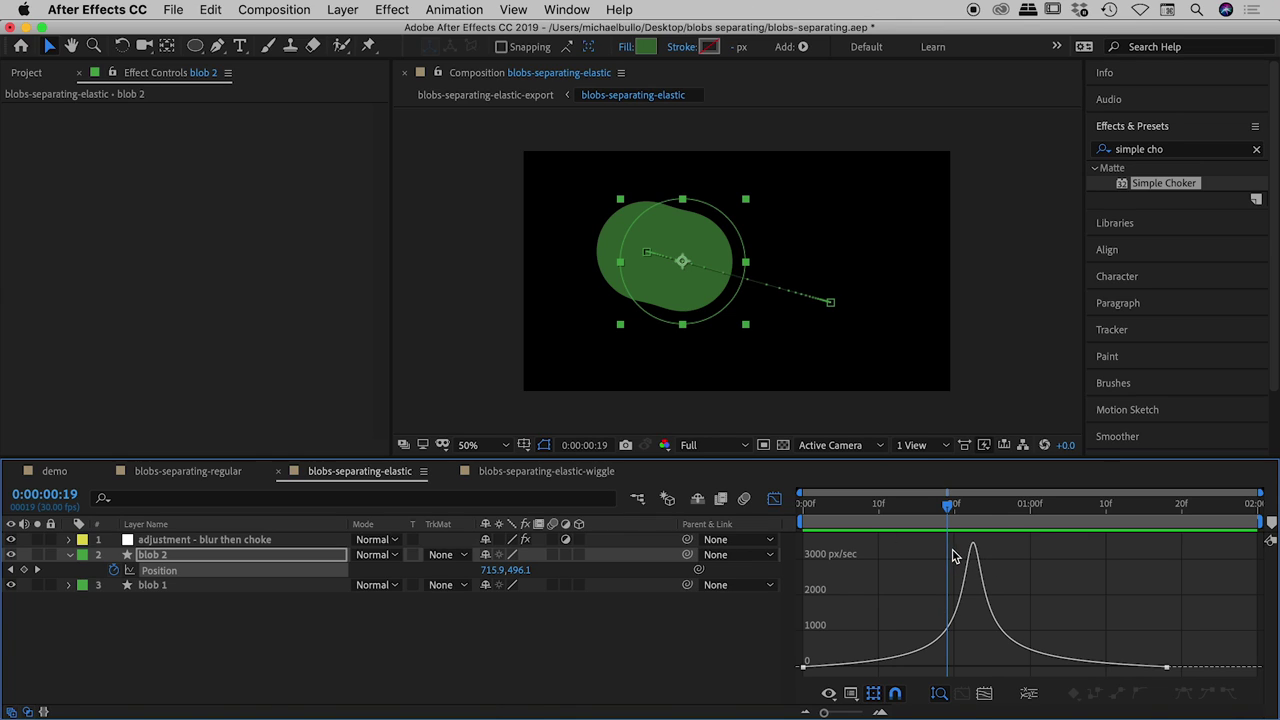
{"action": "left_click", "coordinate": [52, 471]}
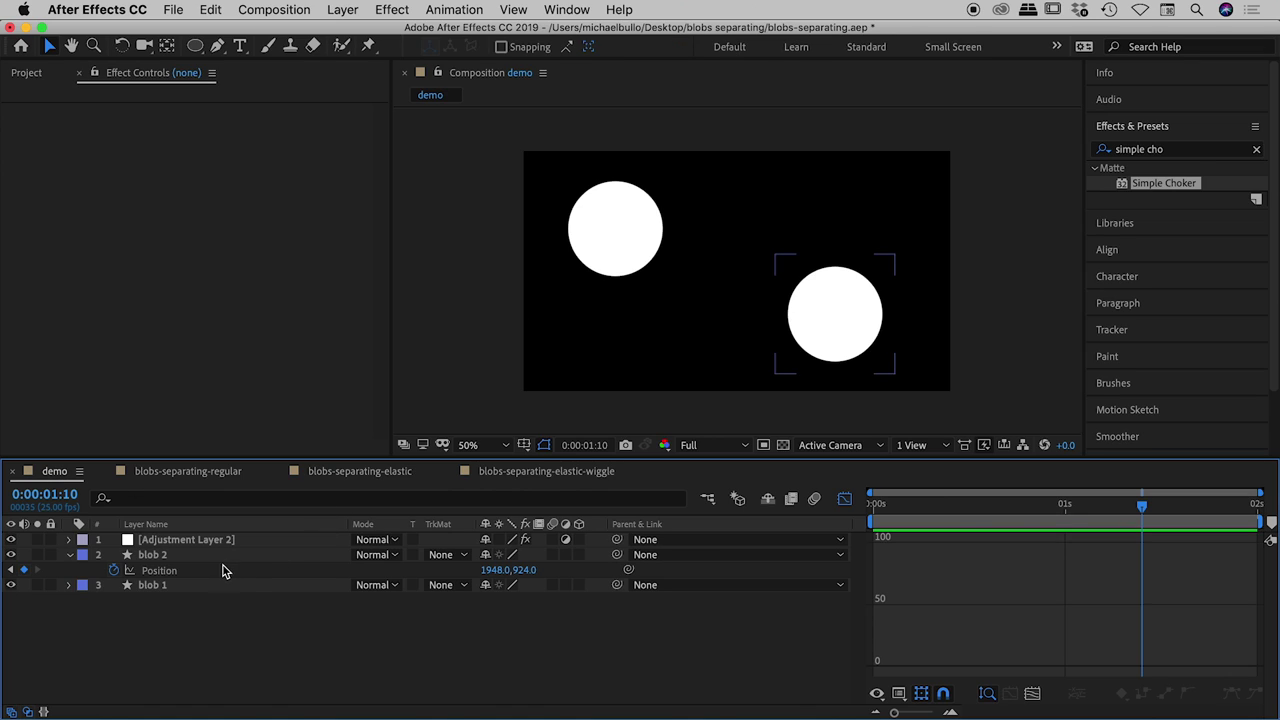
Show blob 2's flat Position speed graph (about 752 px/sec) and its graph-type options.
{"action": "left_click", "coordinate": [191, 572]}
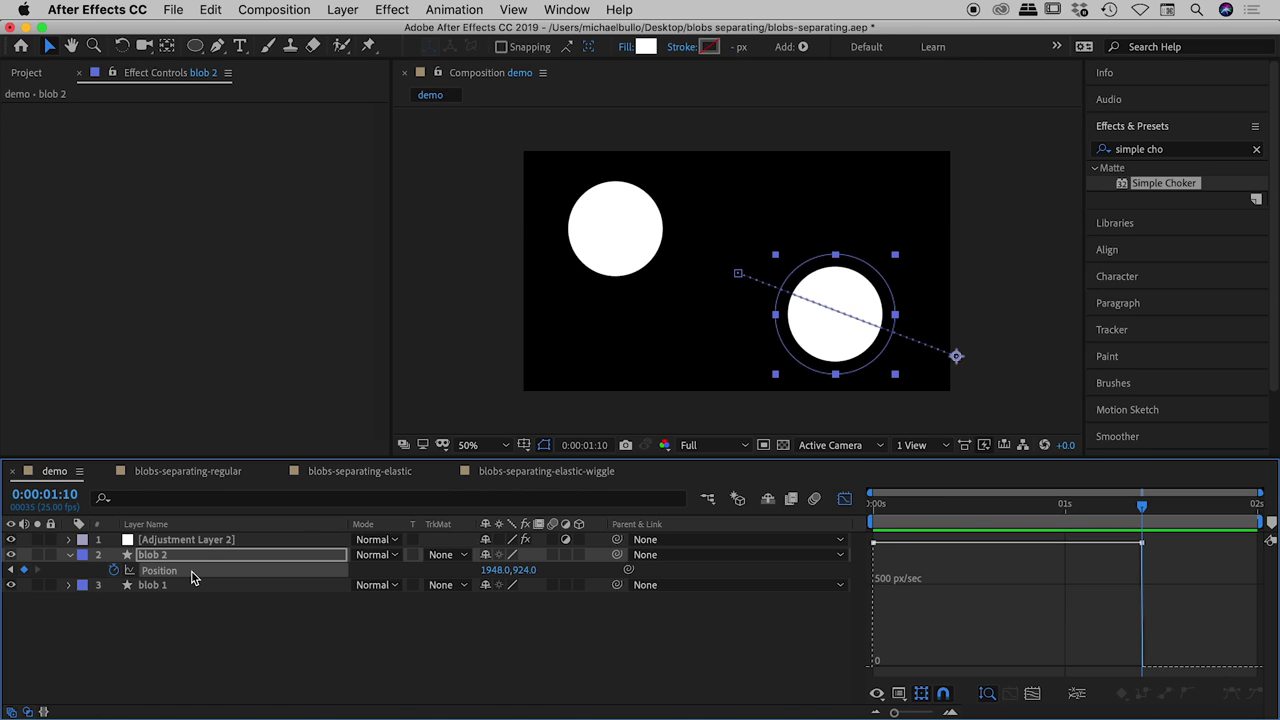
{"action": "left_click", "coordinate": [899, 694]}
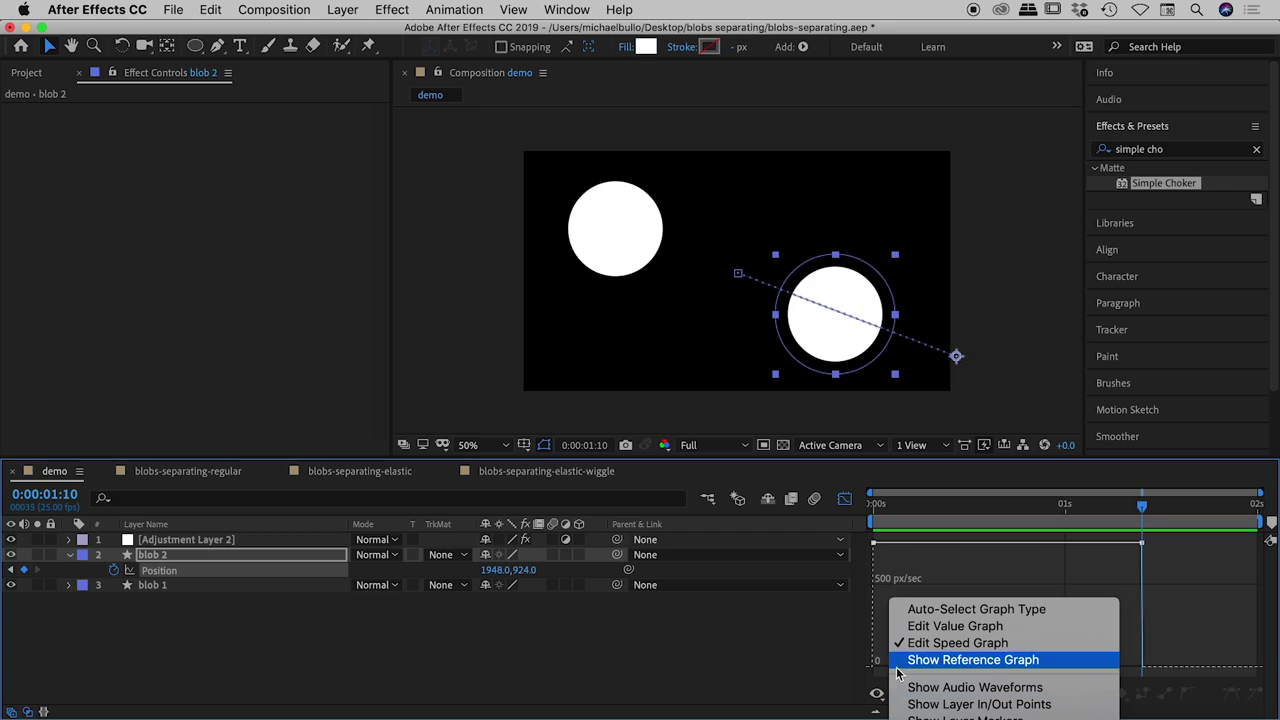
In the speed graph, ease blob 2's Position to zero at both keyframes with long influence, then rewind to 0.
{"action": "left_click", "coordinate": [969, 645]}
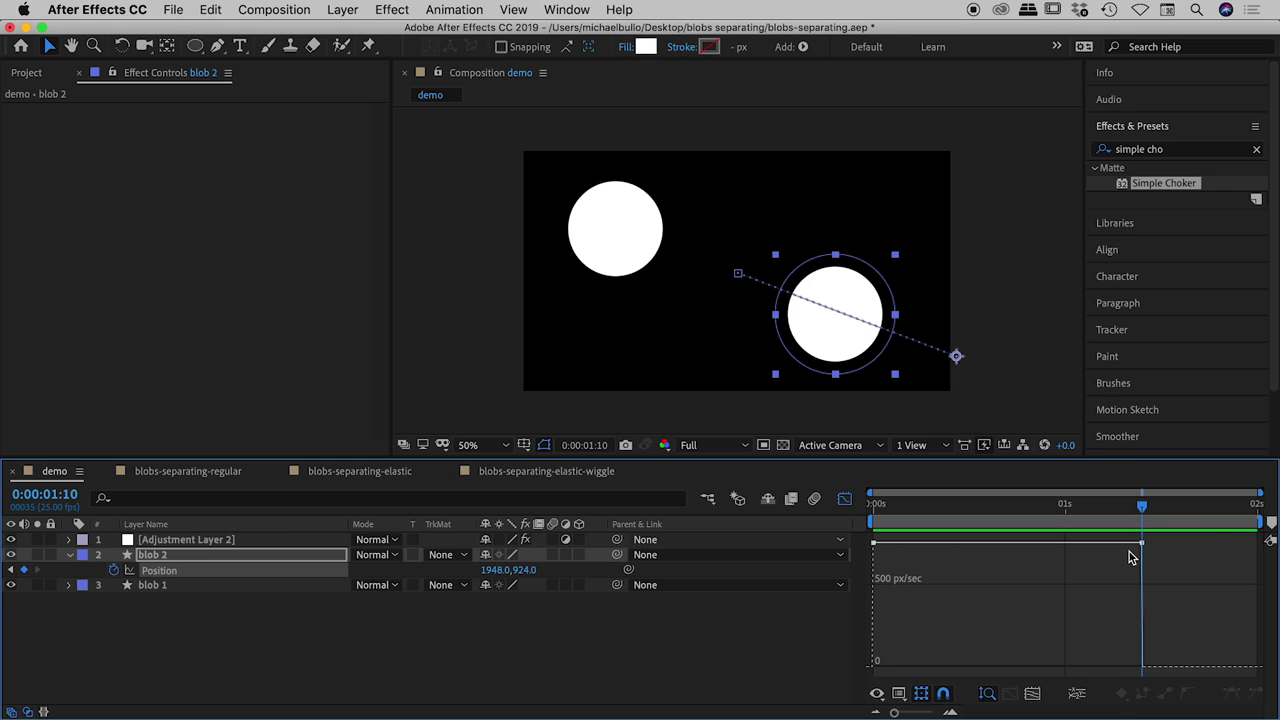
{"action": "mouse_move", "coordinate": [1144, 547]}
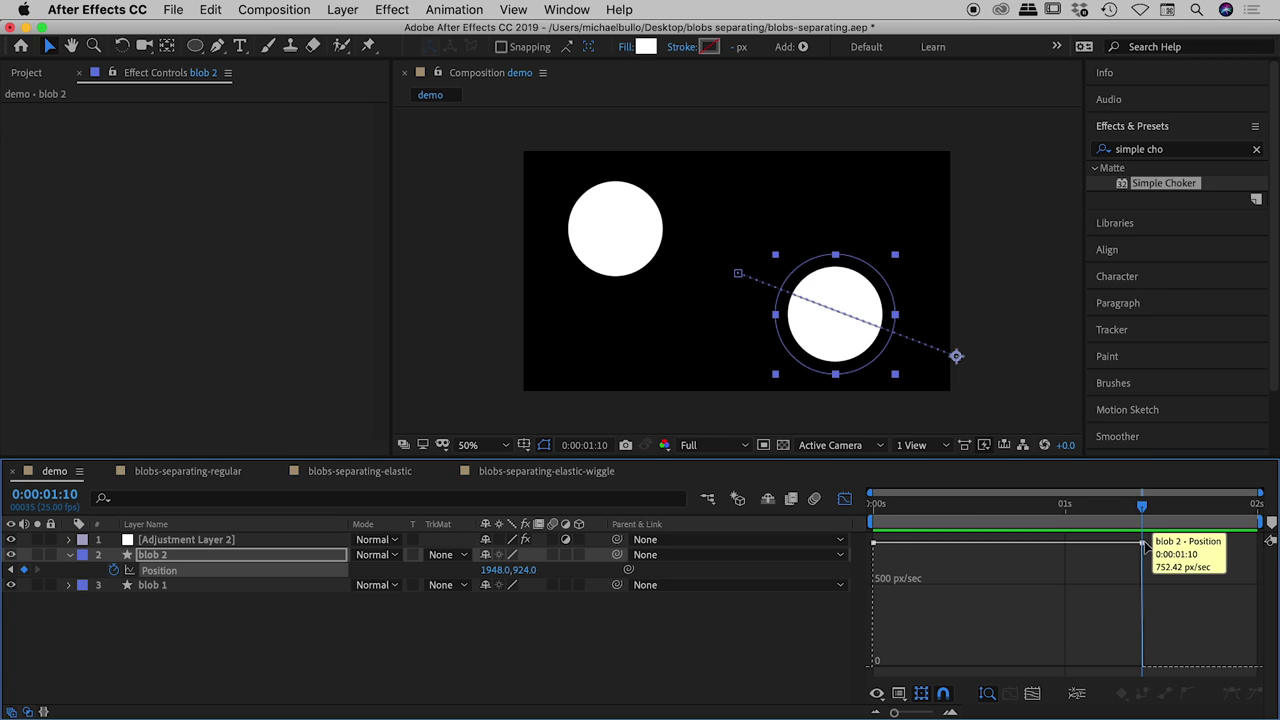
{"action": "left_click_drag", "start_coordinate": [1142, 545], "coordinate": [1143, 685]}
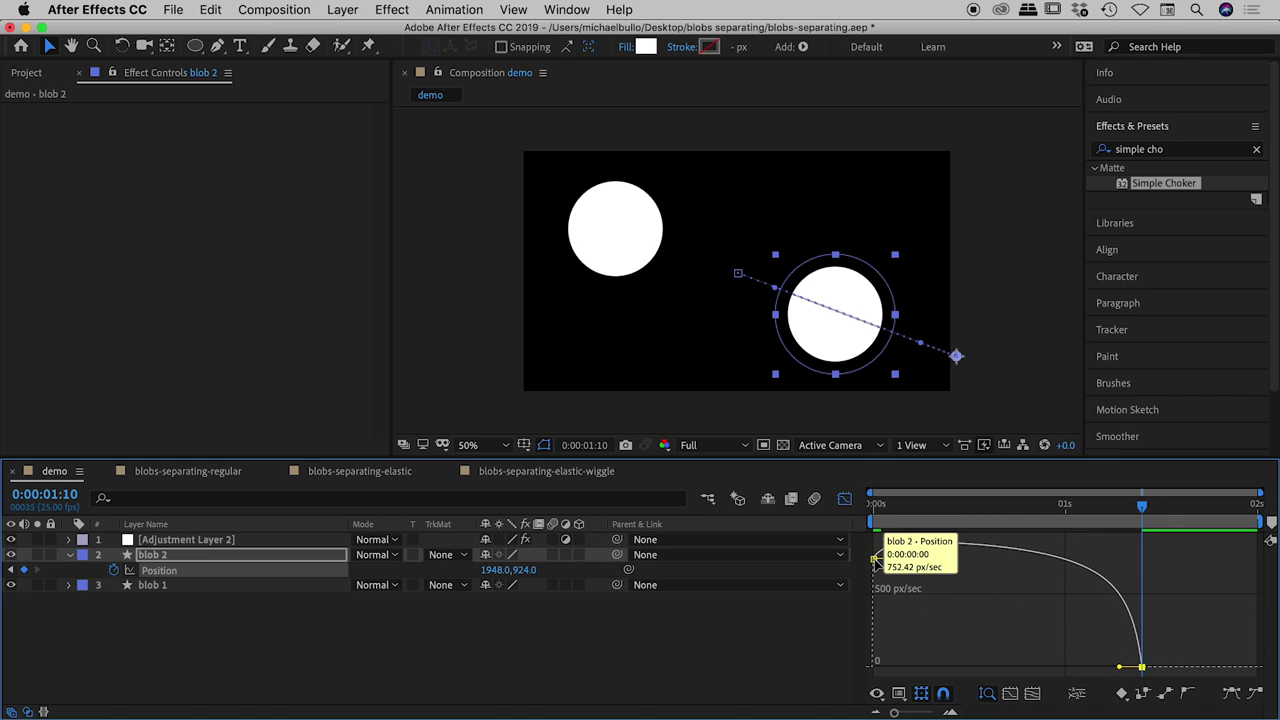
{"action": "left_click_drag", "start_coordinate": [874, 558], "coordinate": [874, 678]}
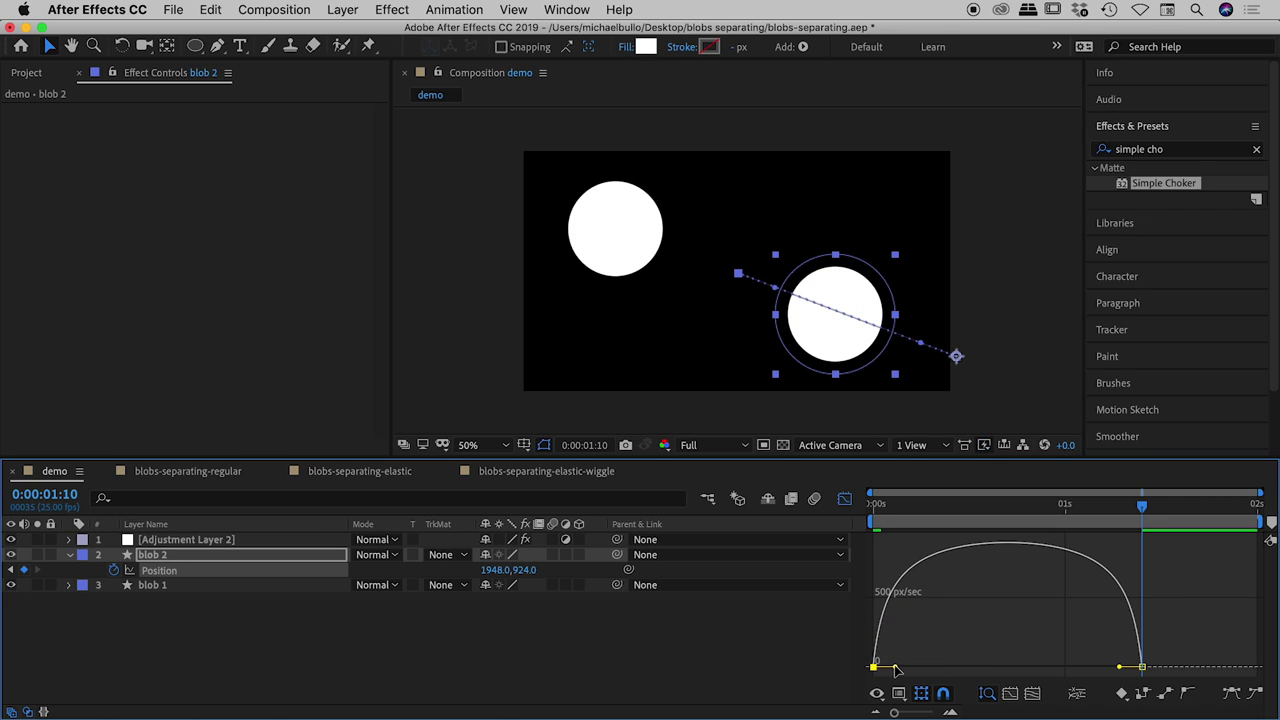
{"action": "left_click_drag", "start_coordinate": [897, 670], "coordinate": [991, 667]}
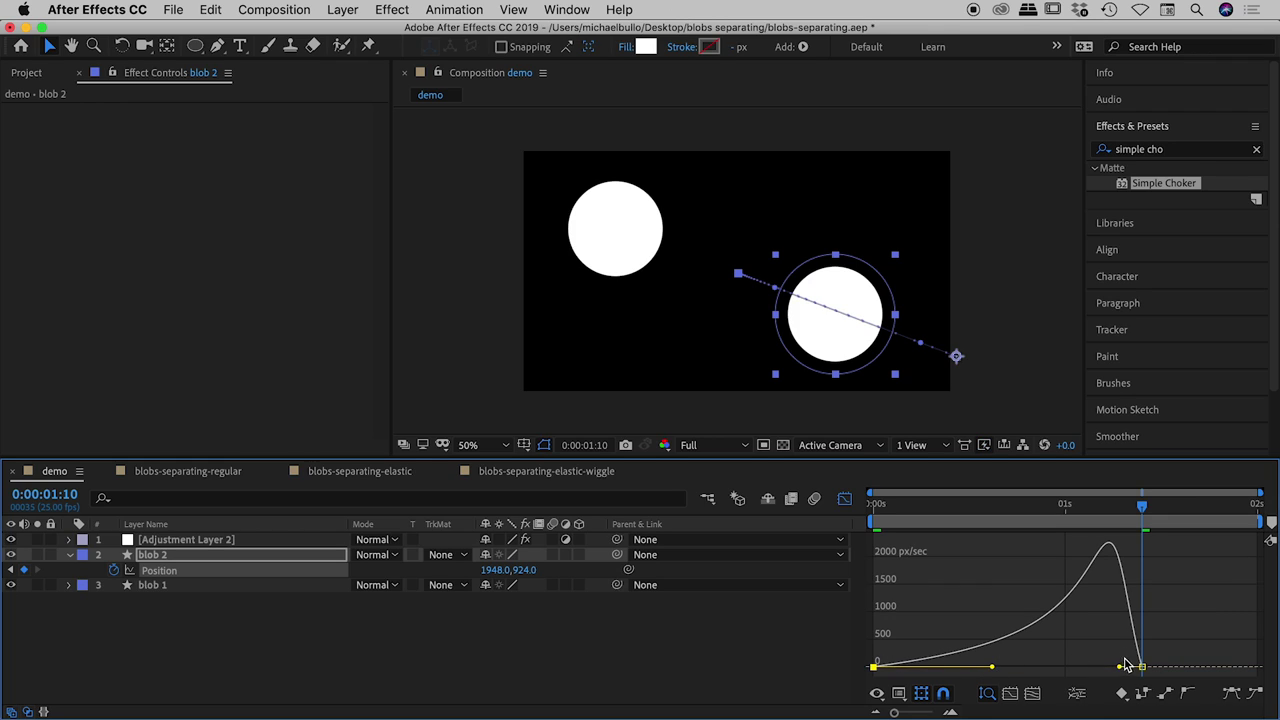
{"action": "left_click_drag", "start_coordinate": [1124, 662], "coordinate": [1011, 680]}
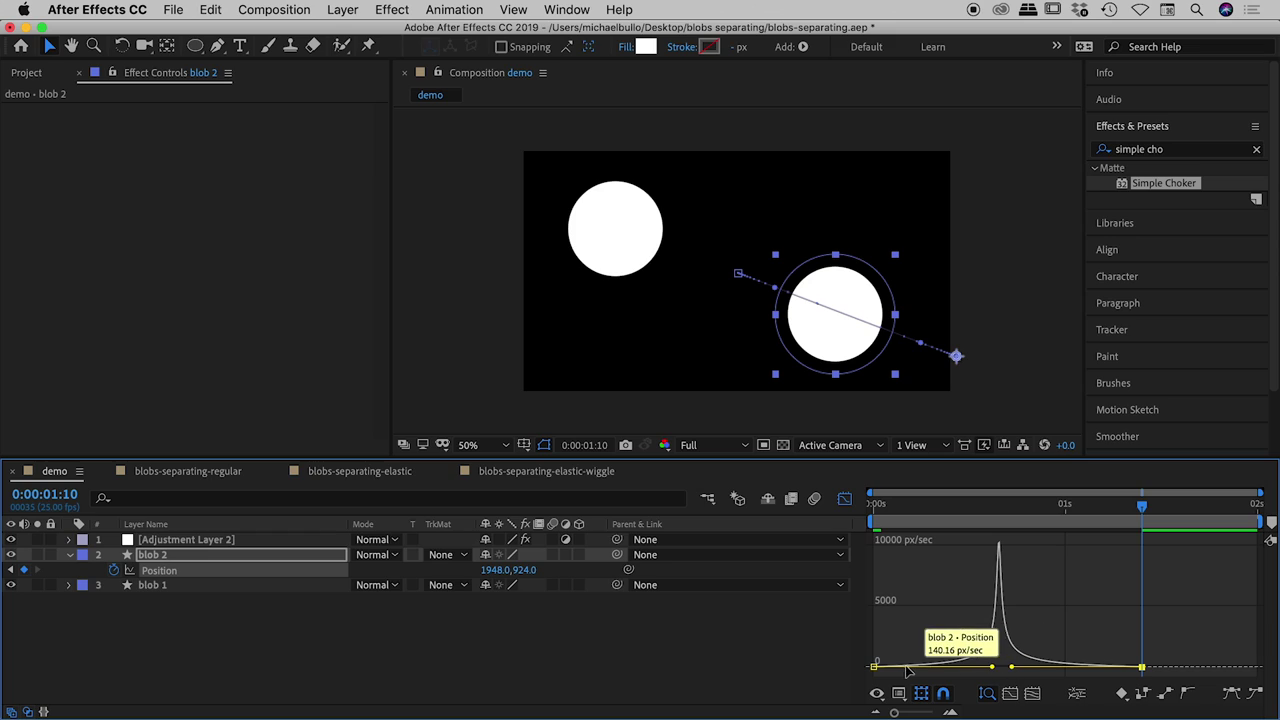
{"action": "left_click_drag", "start_coordinate": [913, 504], "coordinate": [851, 514]}
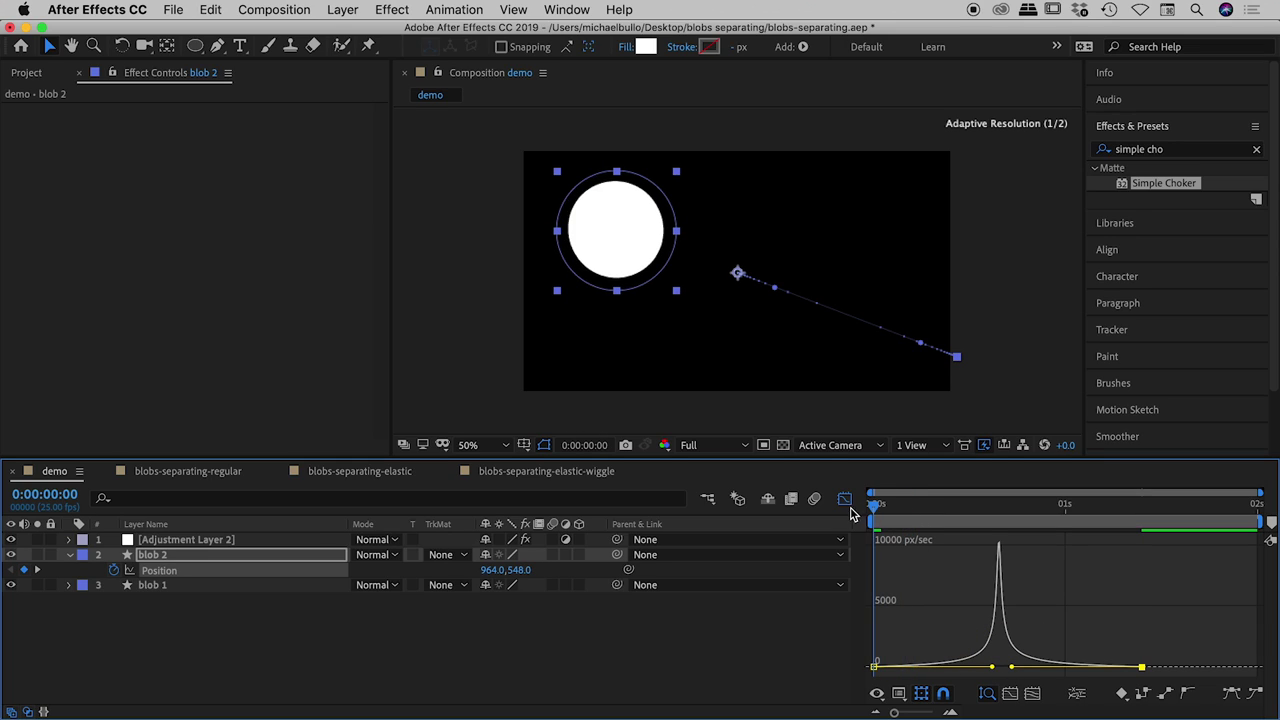
Preview blob 2's eased motion, nudge one influence handle, and return to the blobs-separating-elastic comp.
{"action": "key", "text": "ctrl+shift+h"}
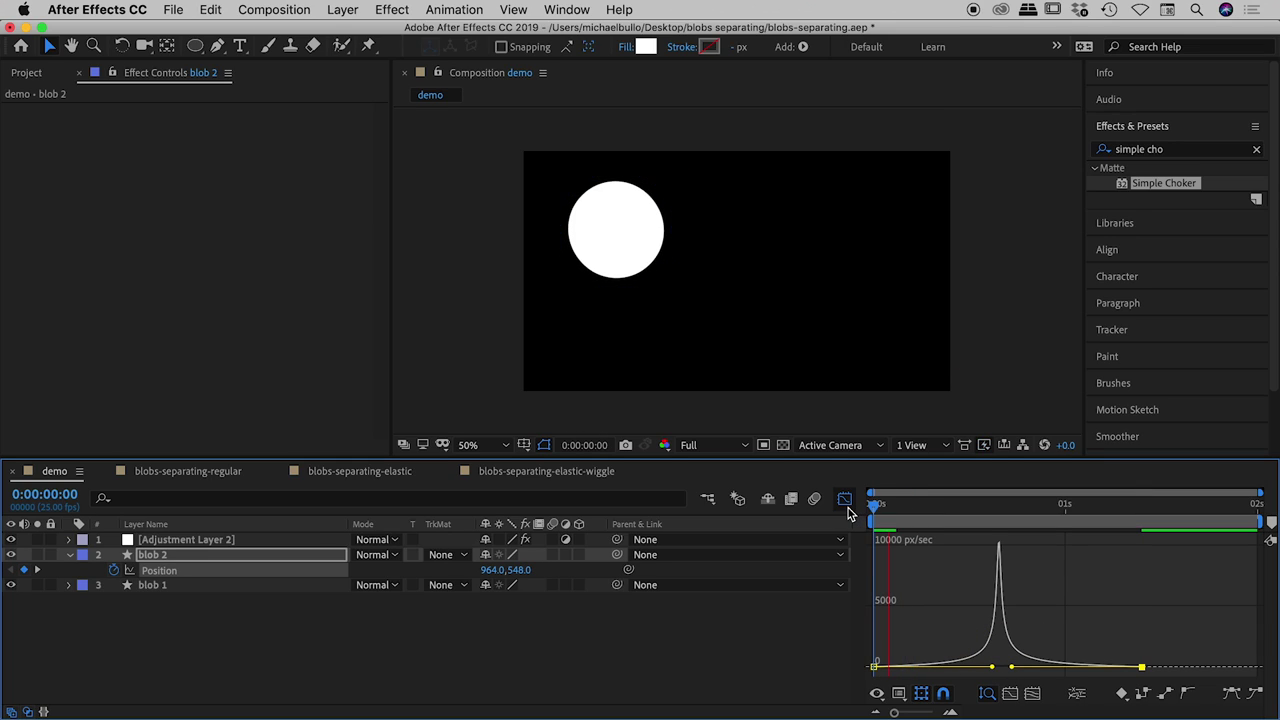
{"action": "key", "text": "space"}
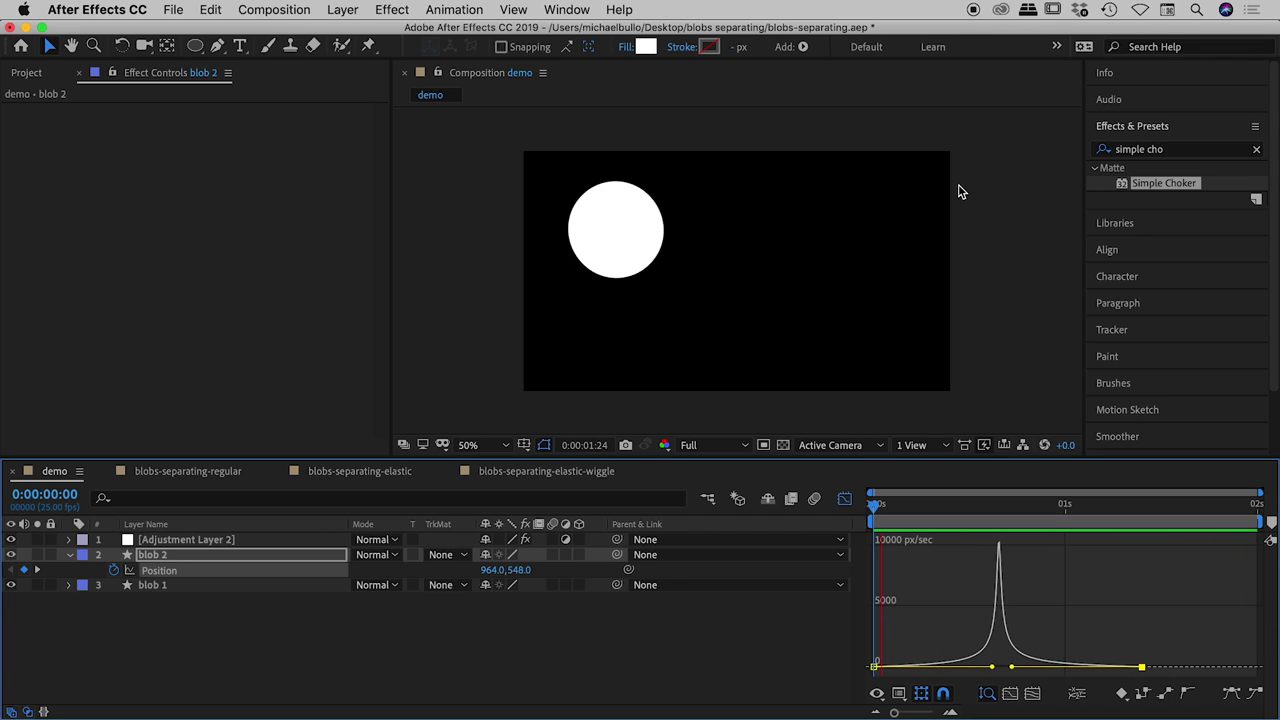
{"action": "key", "text": "space"}
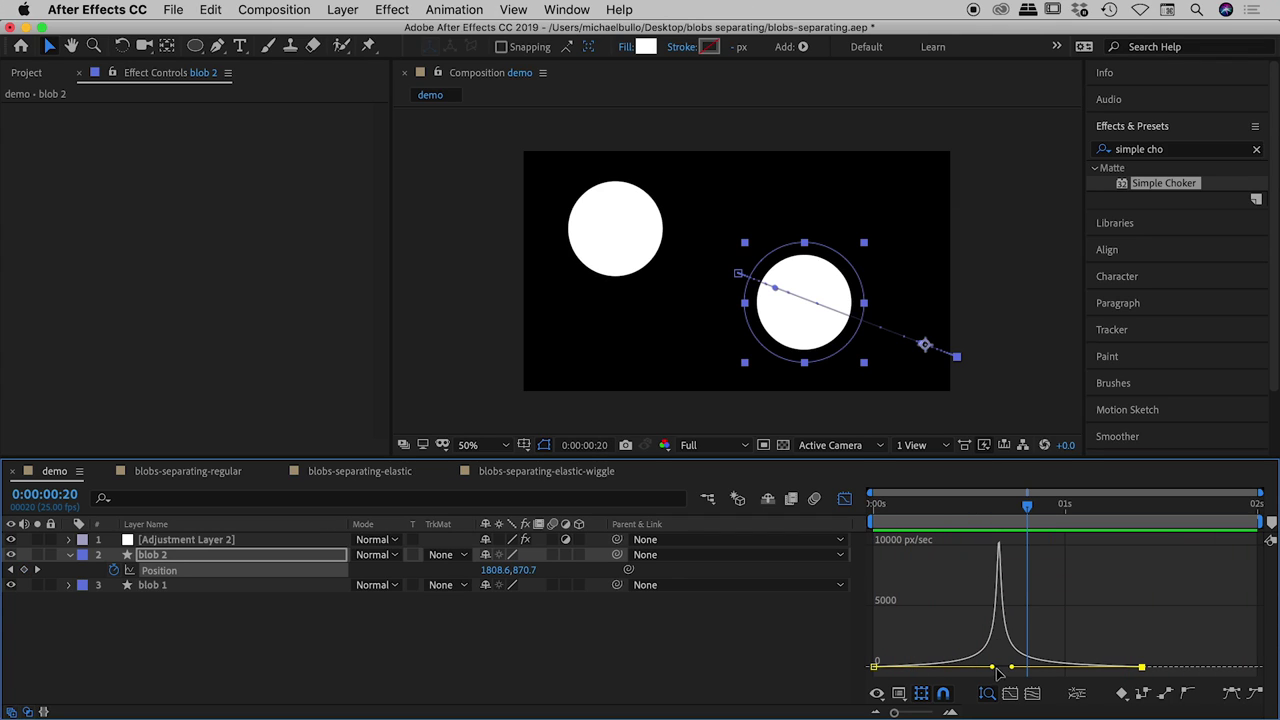
{"action": "mouse_move", "coordinate": [987, 670]}
{"action": "left_mouse_down"}
{"action": "mouse_move", "coordinate": [978, 678]}
{"action": "mouse_move", "coordinate": [1003, 678]}
{"action": "left_mouse_up"}
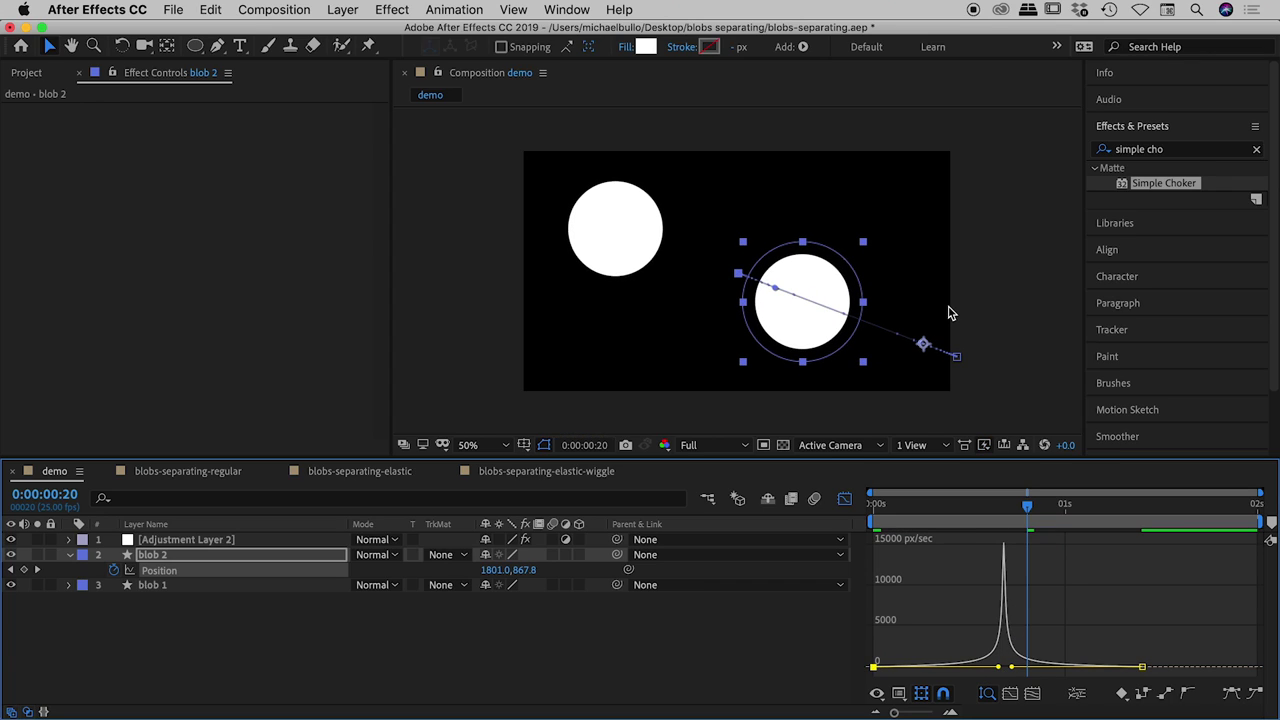
{"action": "left_click", "coordinate": [385, 478]}
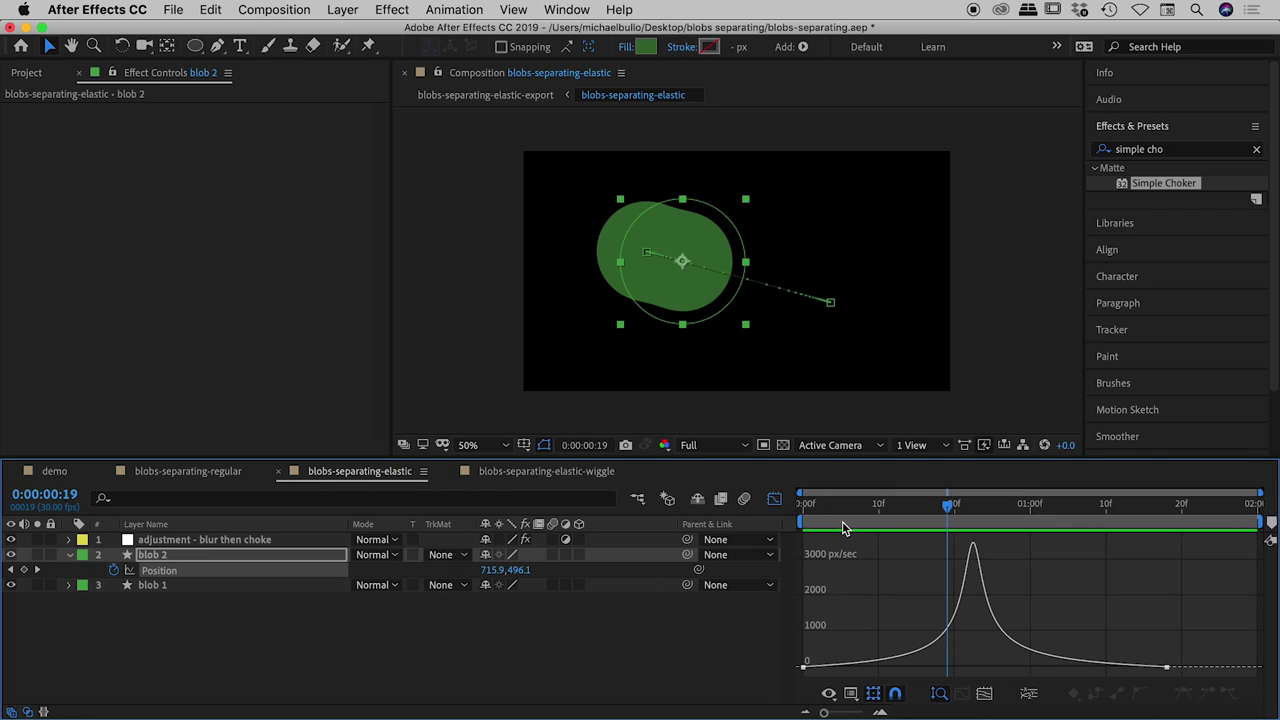
Move to the blobs-separating-elastic-wiggle comp and preview blob 2 following the null.
{"action": "left_click_drag", "start_coordinate": [960, 514], "coordinate": [803, 505]}
{"action": "left_click", "coordinate": [526, 602]}
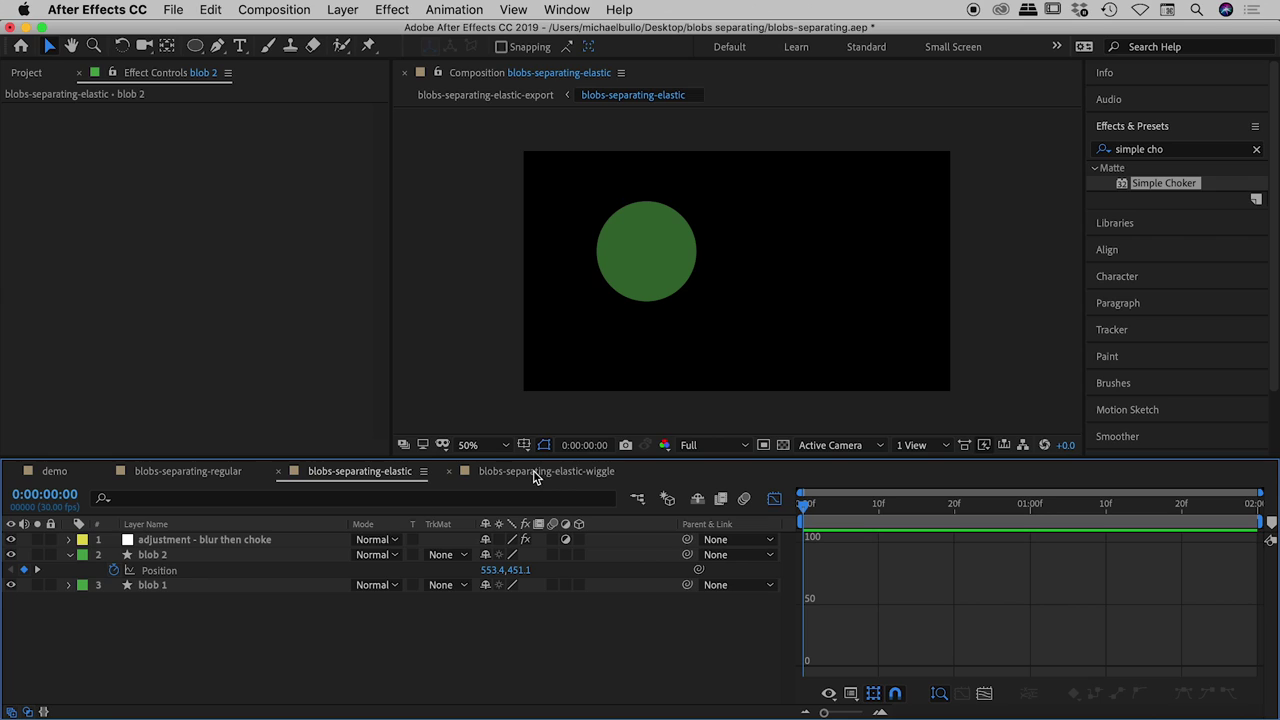
{"action": "left_click", "coordinate": [538, 473]}
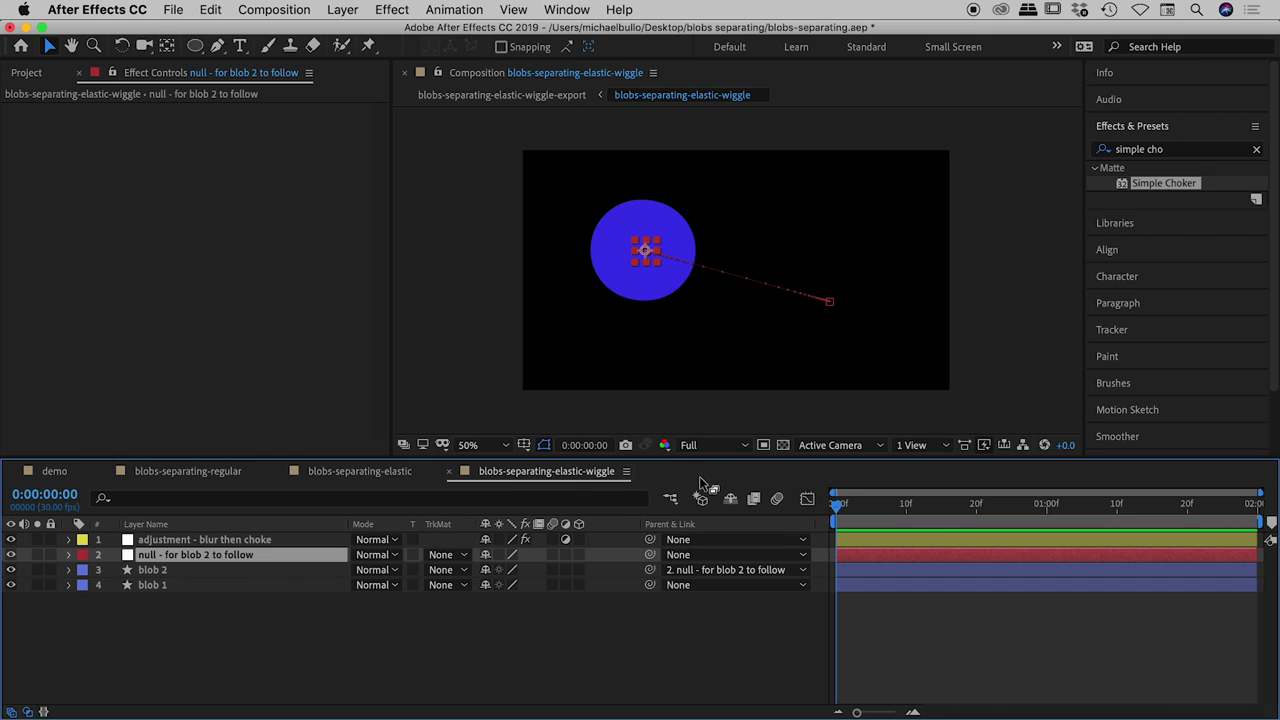
{"action": "key", "text": "space"}
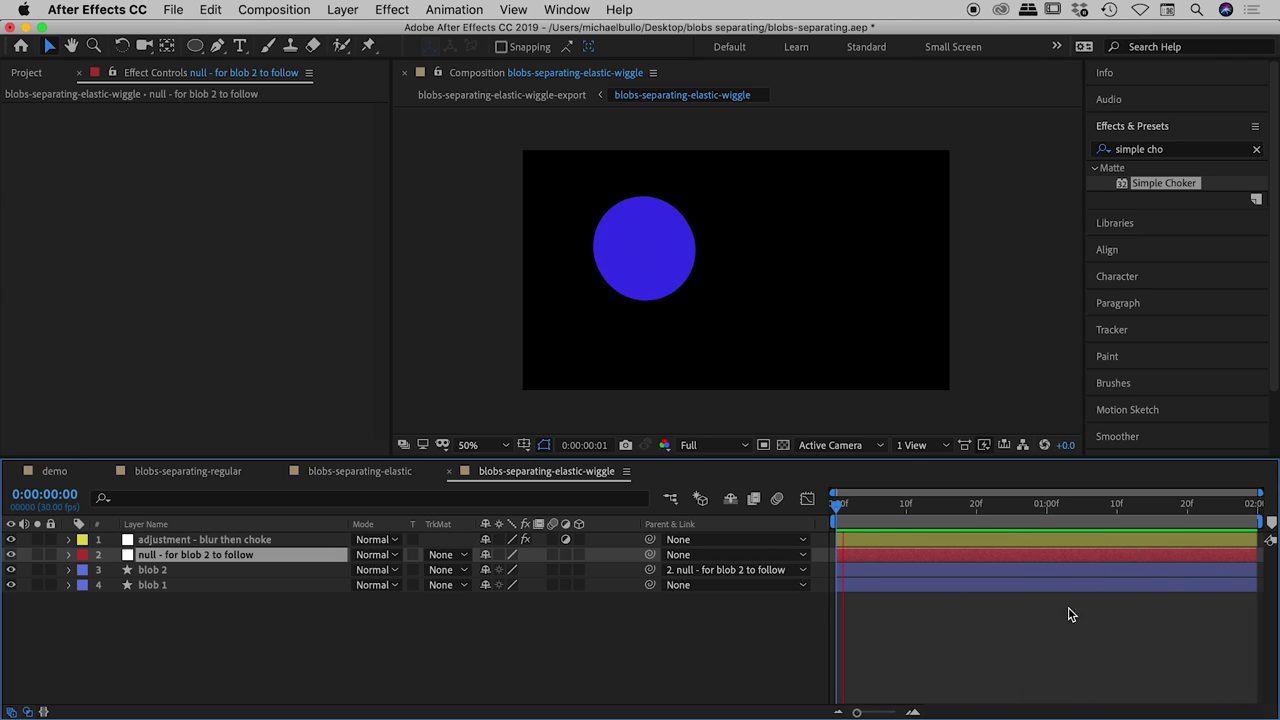
{"action": "key", "text": "space"}
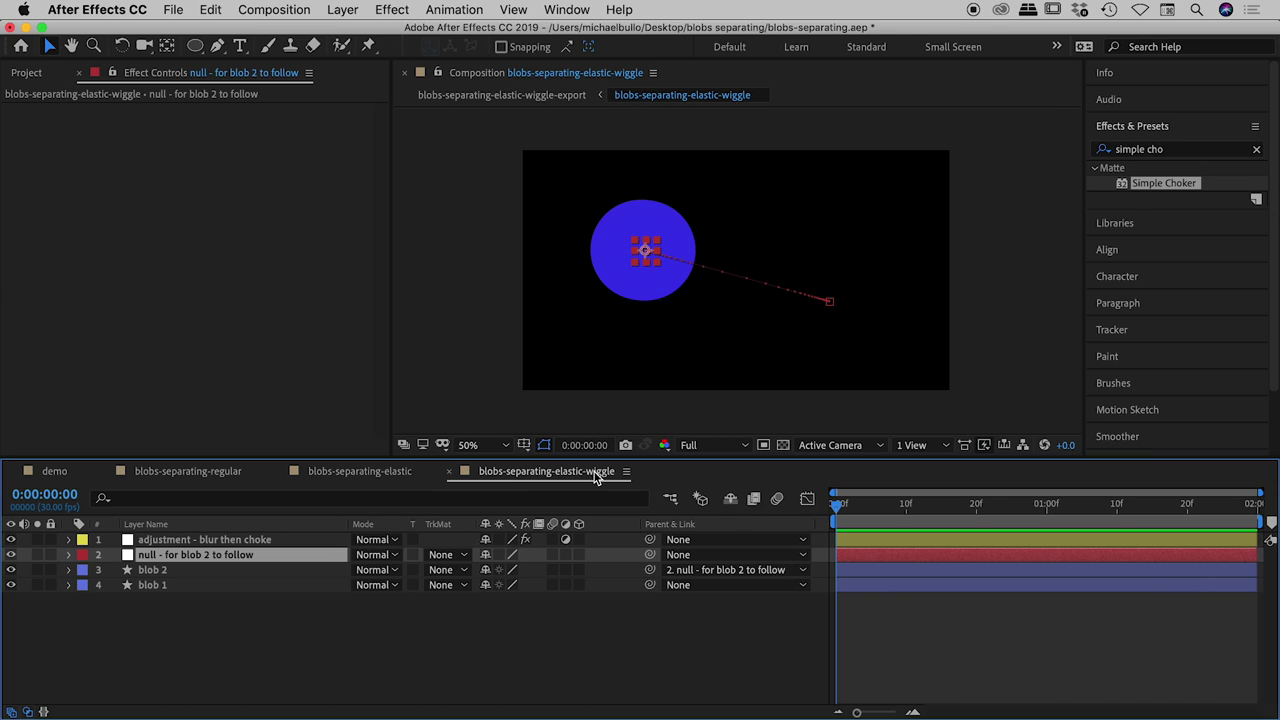
{"action": "left_click", "coordinate": [345, 677]}
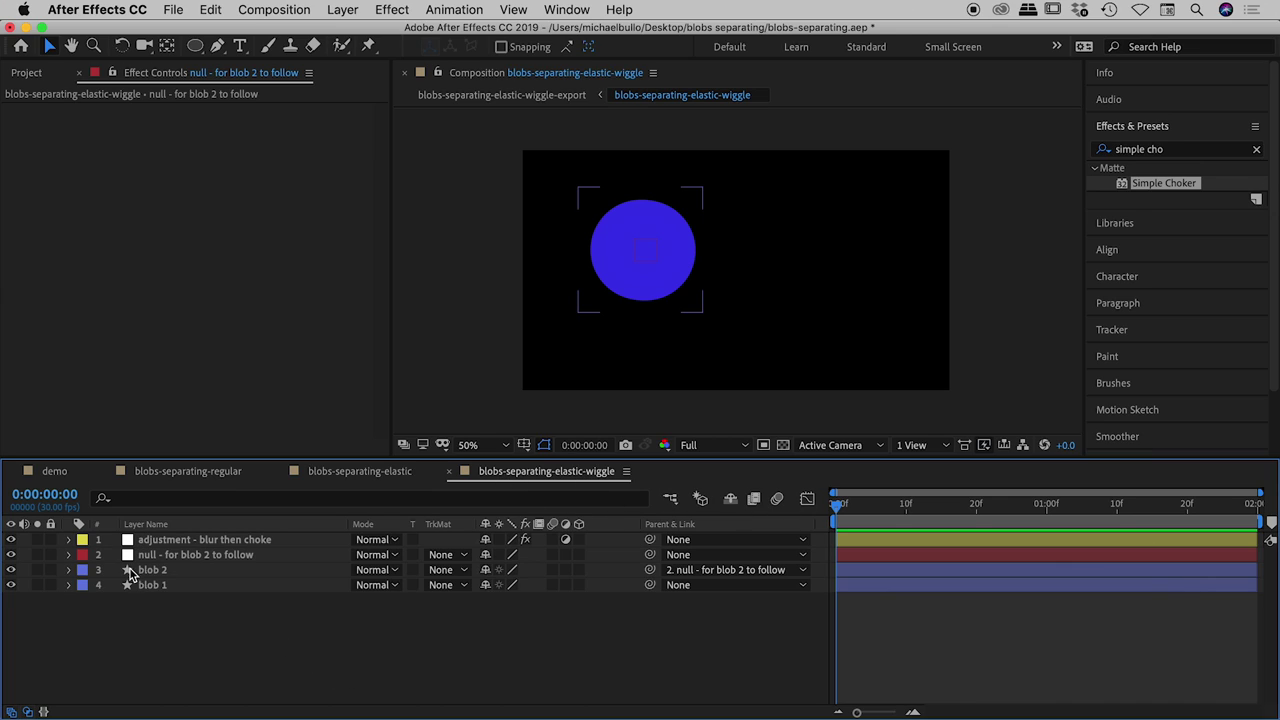
{"action": "left_click", "coordinate": [188, 584]}
{"action": "left_click", "coordinate": [188, 570]}
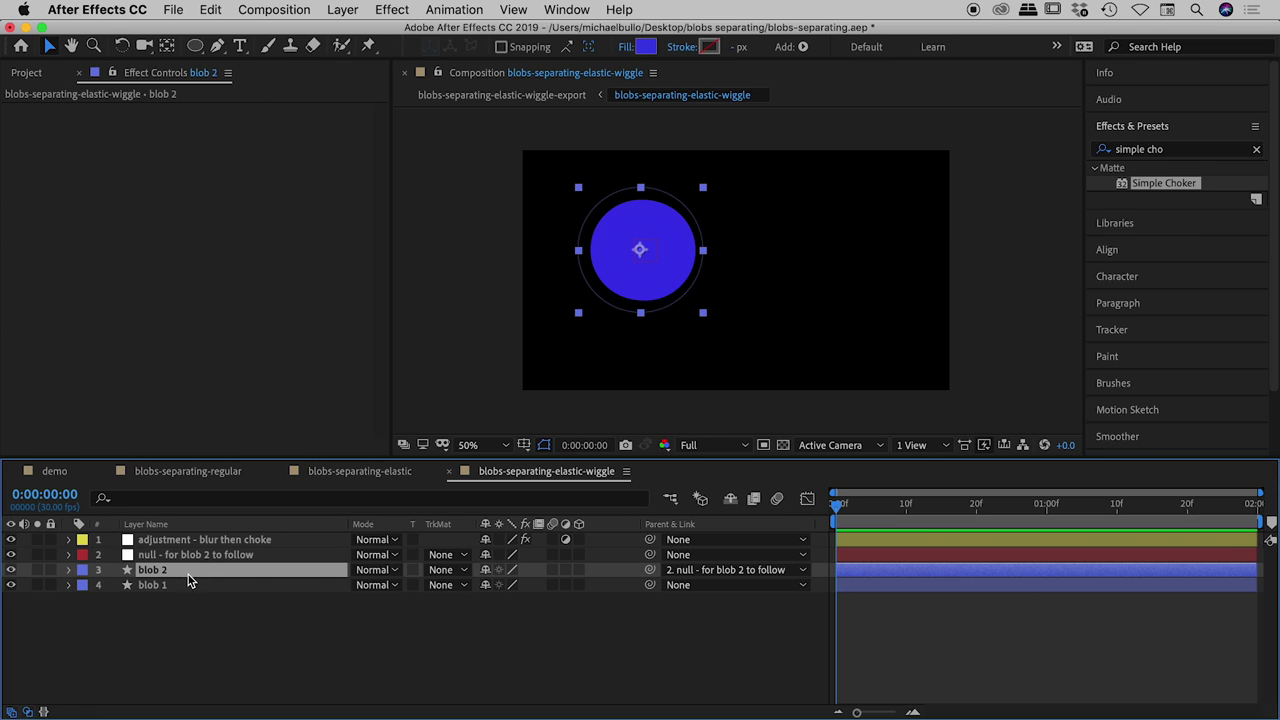
{"action": "left_click", "coordinate": [160, 541]}
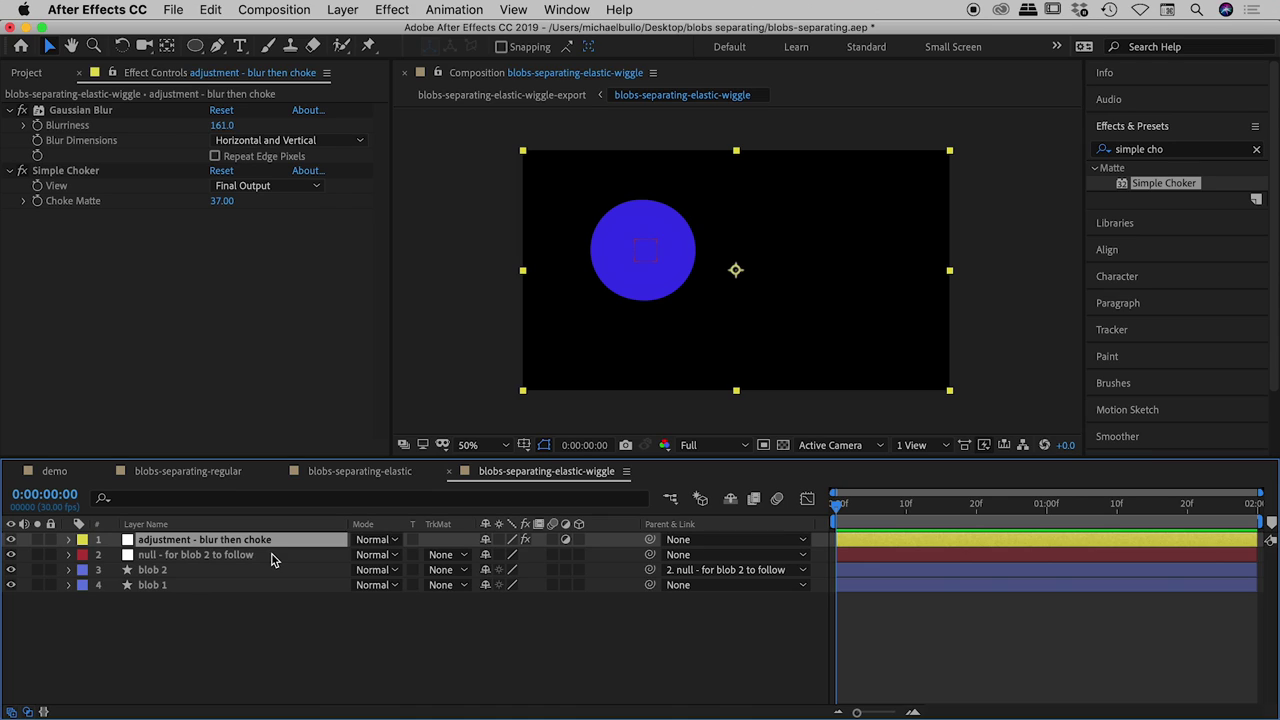
{"action": "left_click", "coordinate": [244, 555]}
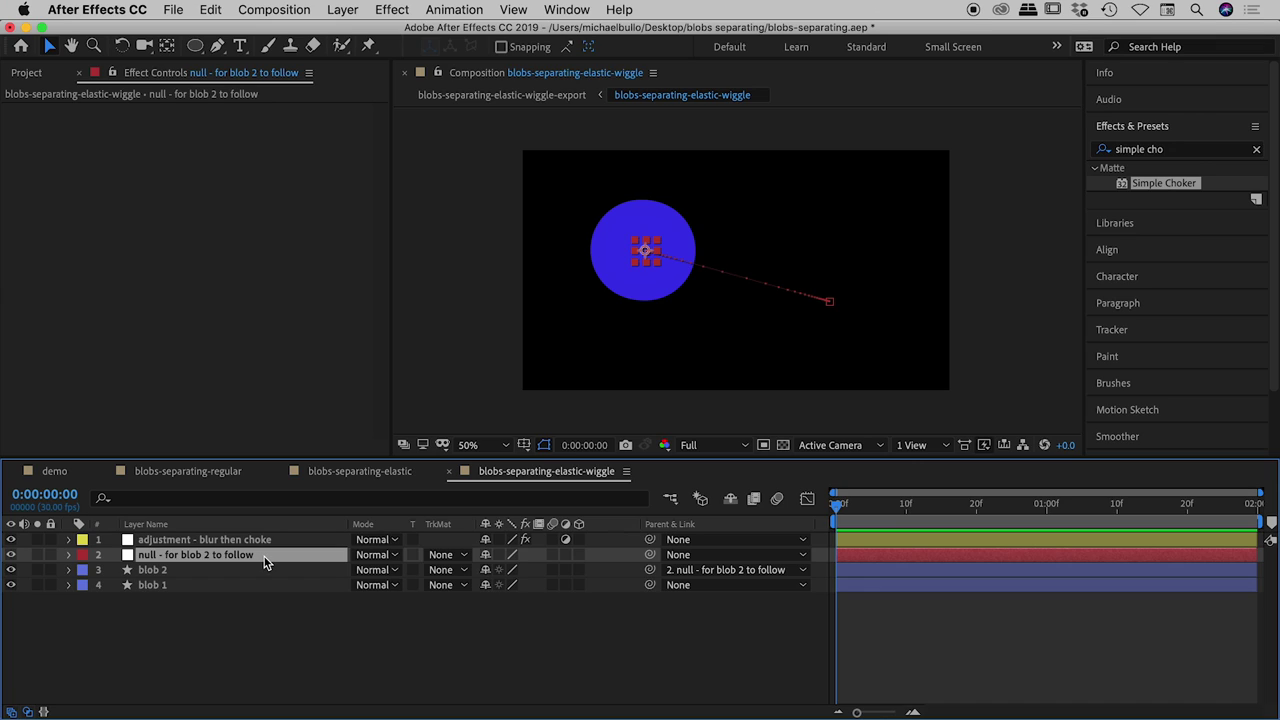
Reveal the null's keyframed Position, scrub the separation, and view its speed graph before selecting blob 2.
{"action": "key", "text": "u"}
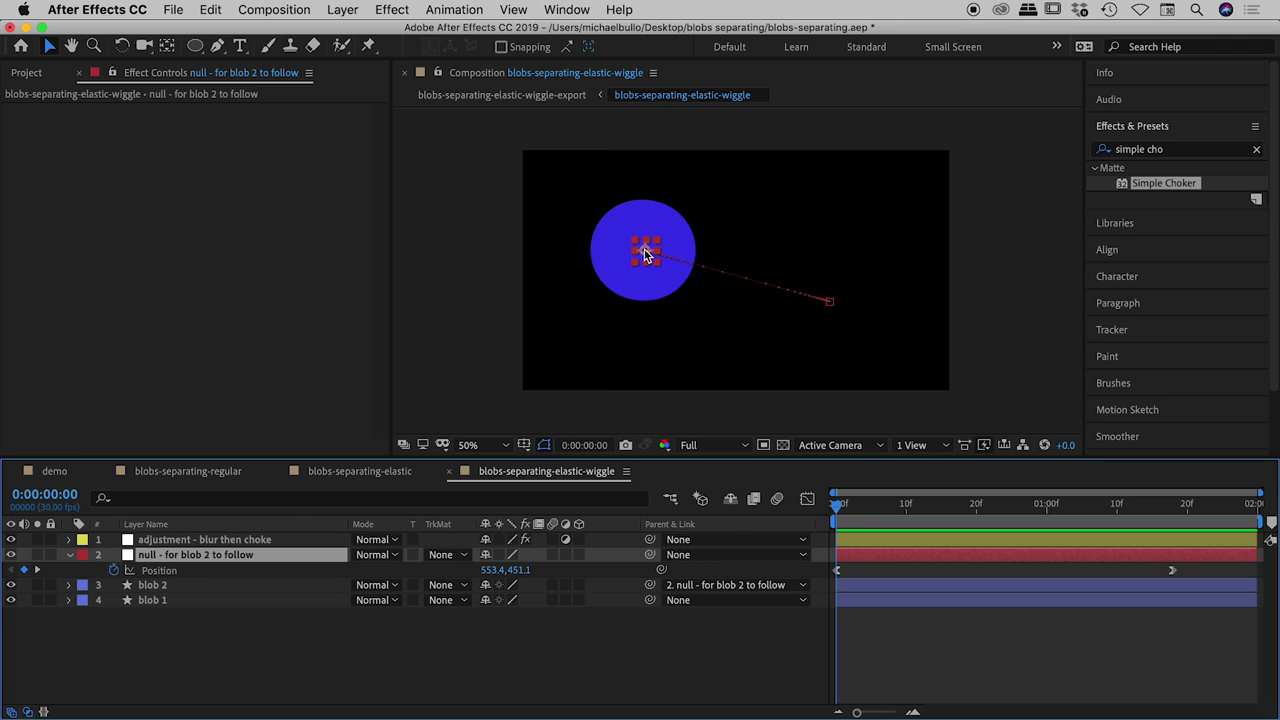
{"action": "left_click_drag", "start_coordinate": [840, 508], "coordinate": [1143, 503]}
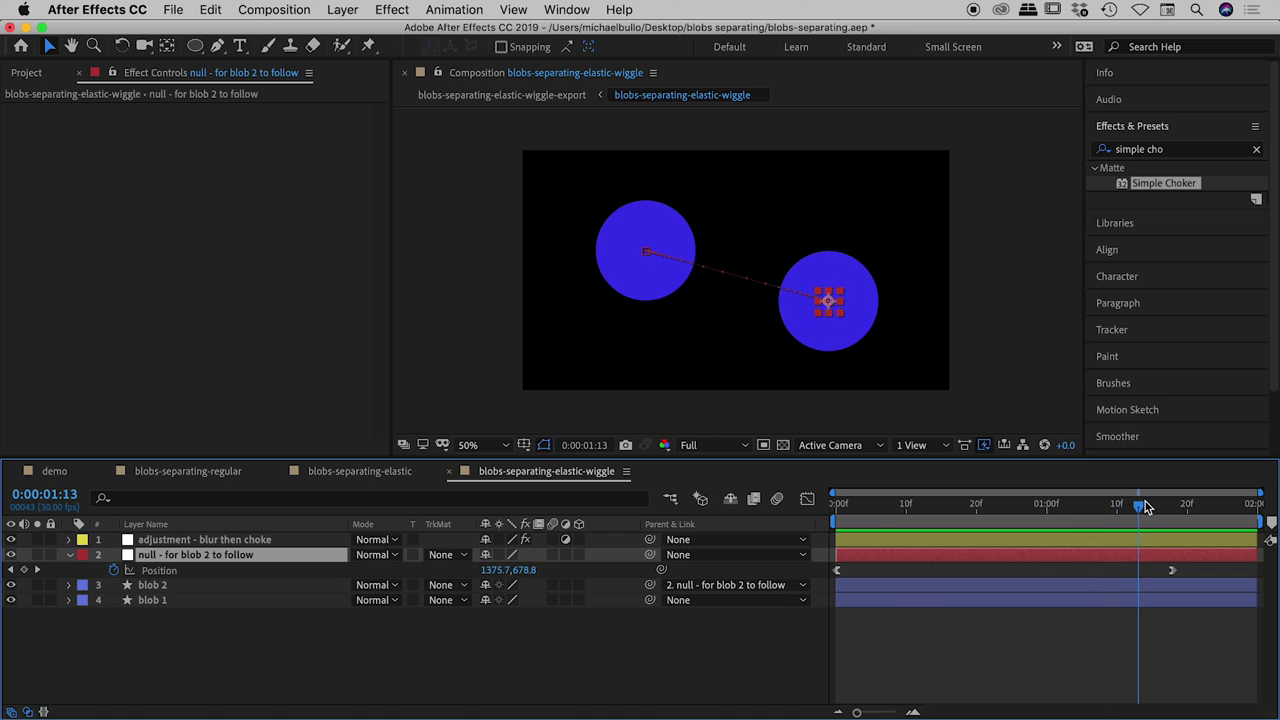
{"action": "left_click", "coordinate": [210, 575]}
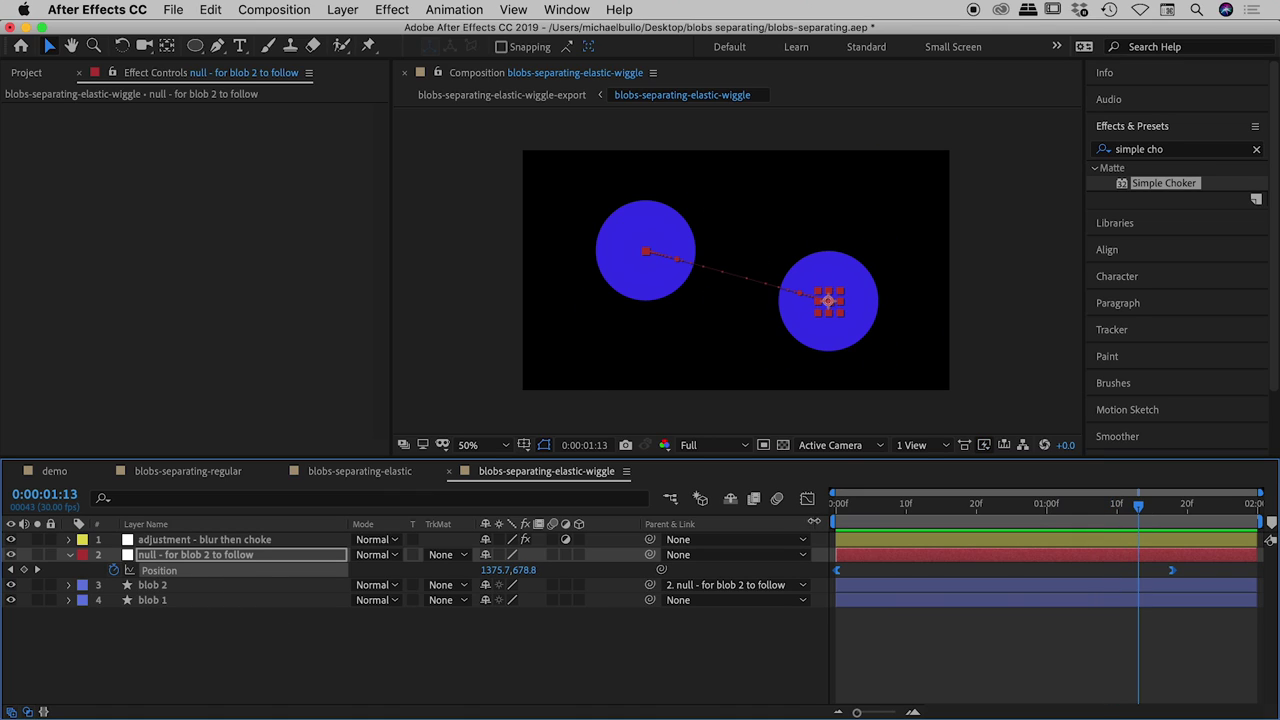
{"action": "left_click", "coordinate": [807, 499]}
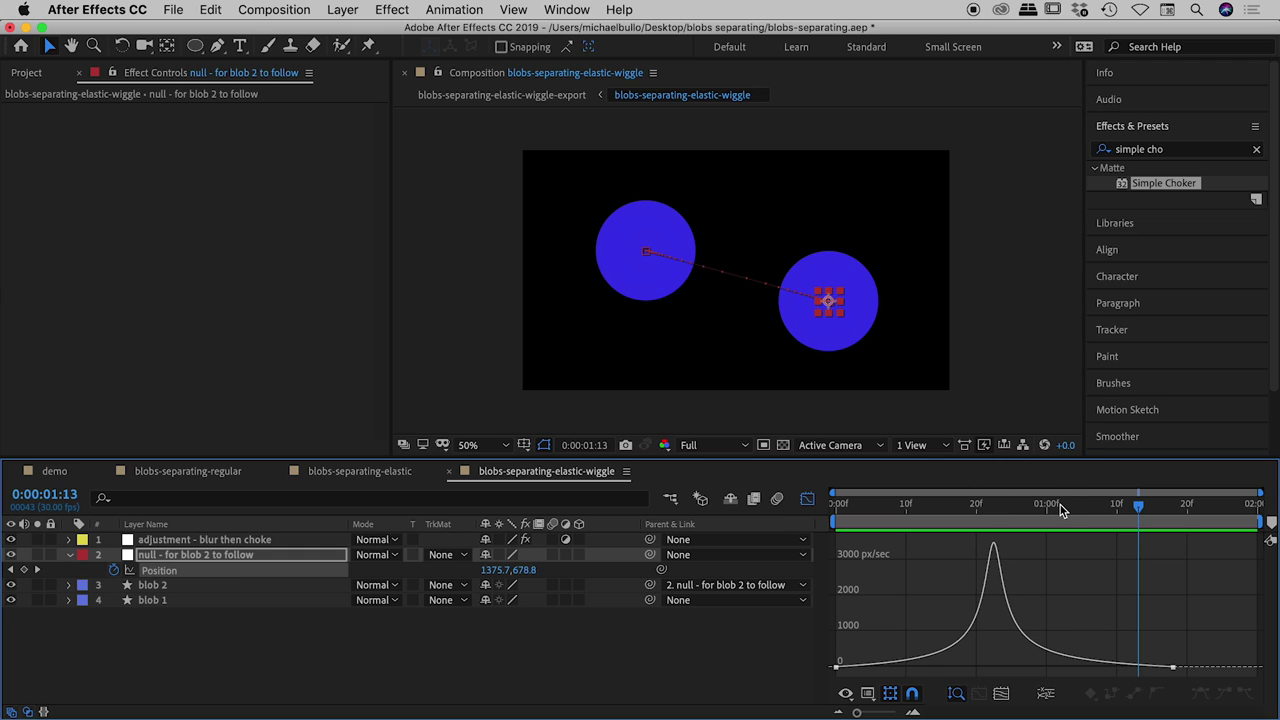
{"action": "left_click_drag", "start_coordinate": [1060, 505], "coordinate": [827, 501]}
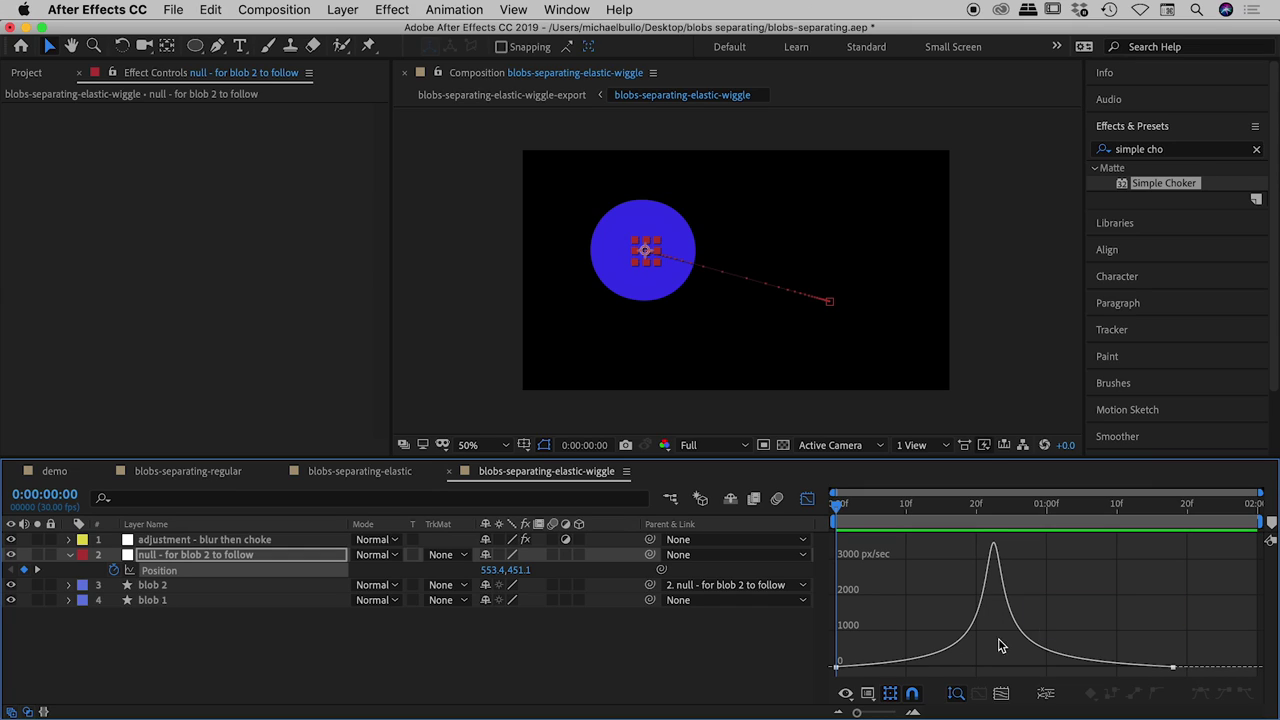
{"action": "left_click", "coordinate": [294, 557]}
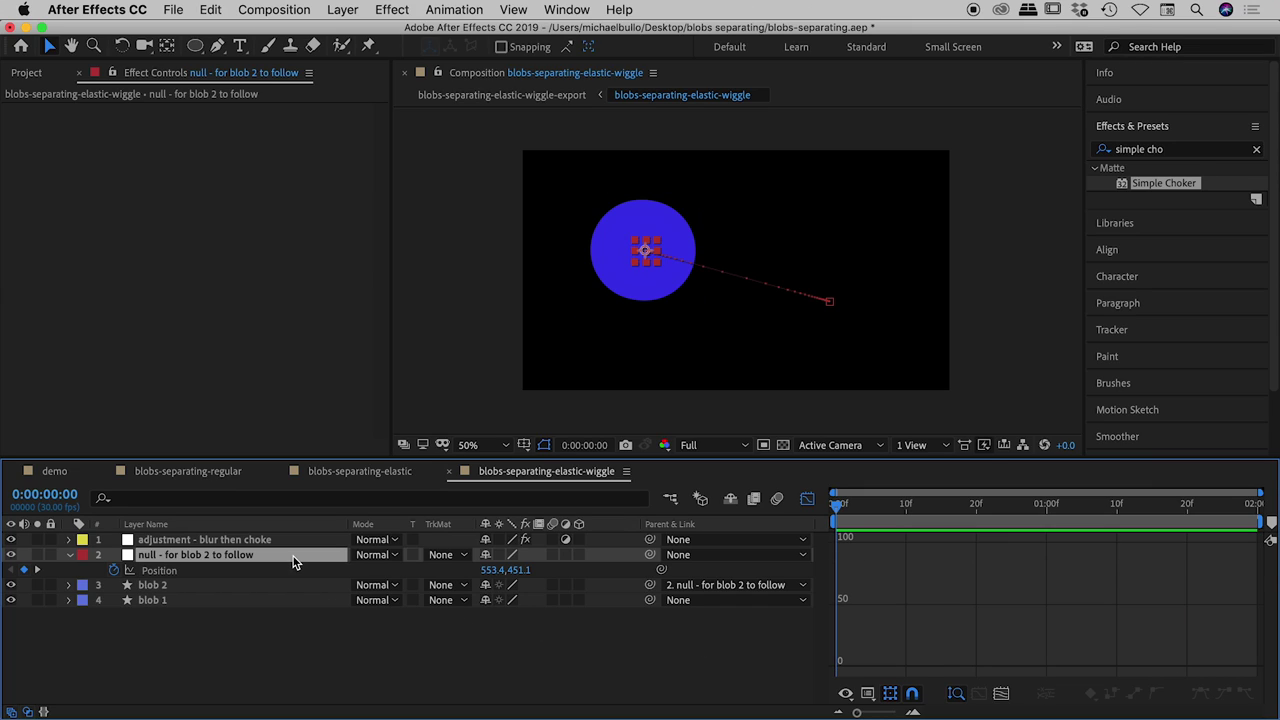
{"action": "left_click", "coordinate": [230, 590]}
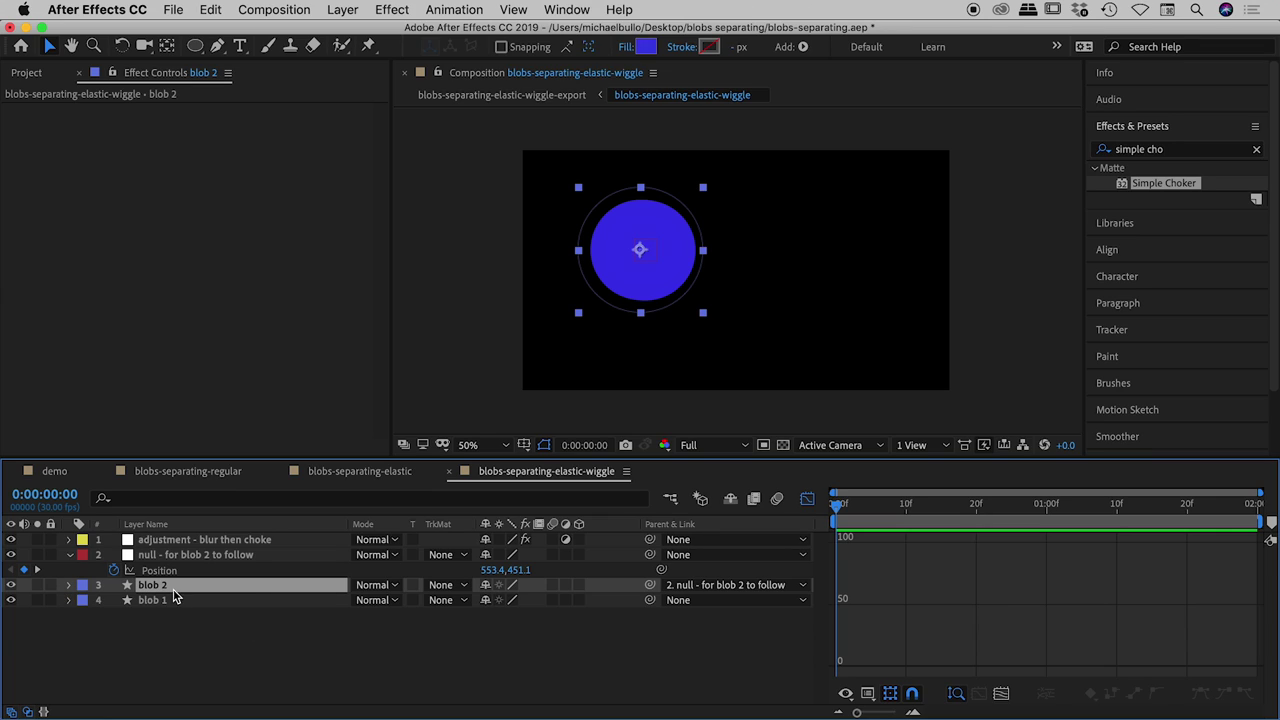
Show blob 2's Position expression (wiggle(15,30) until timeToStopWiggling = 0.8) in an enlarged expression field.
{"action": "left_click", "coordinate": [69, 587]}
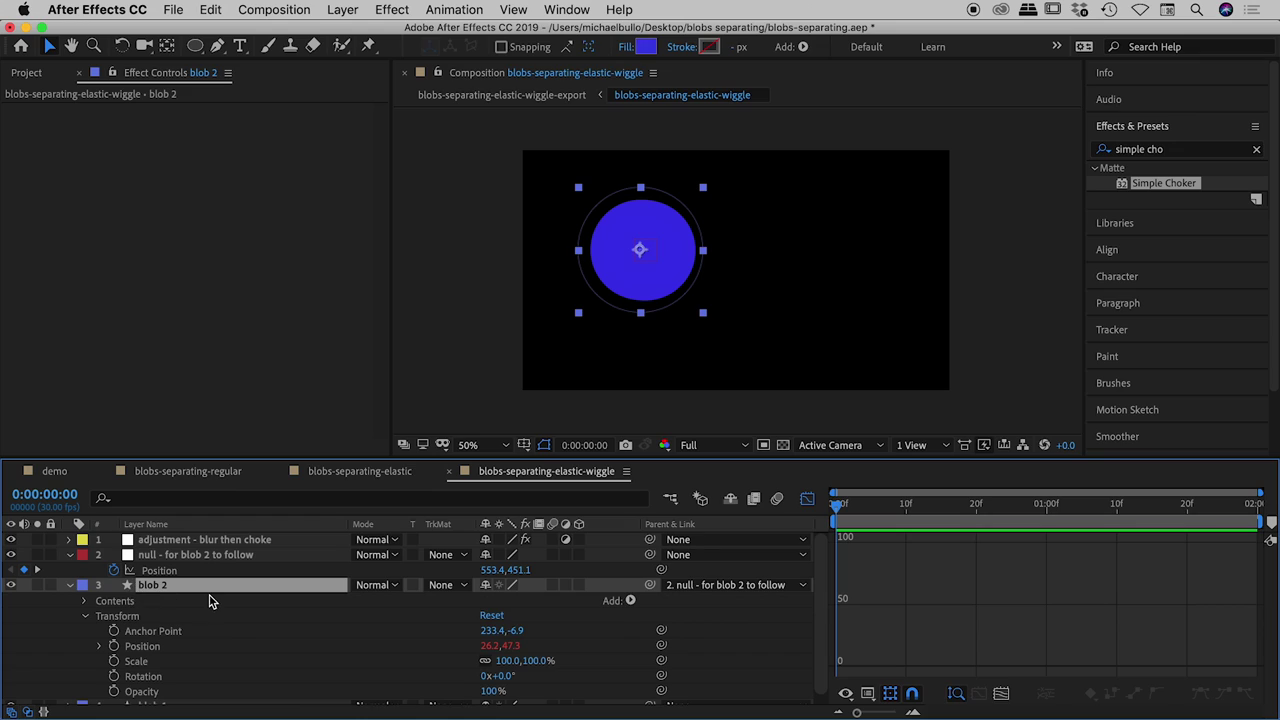
{"action": "left_click", "coordinate": [85, 616]}
{"action": "key", "text": "p"}
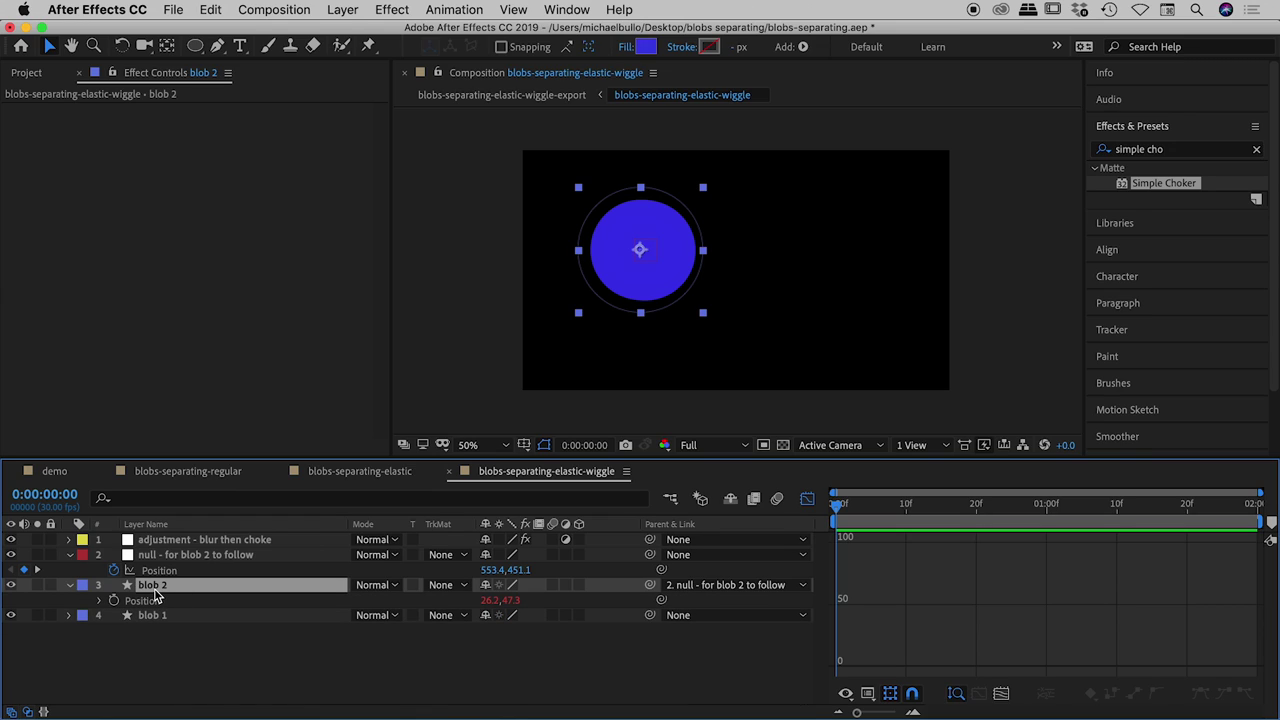
{"action": "left_click", "coordinate": [99, 601]}
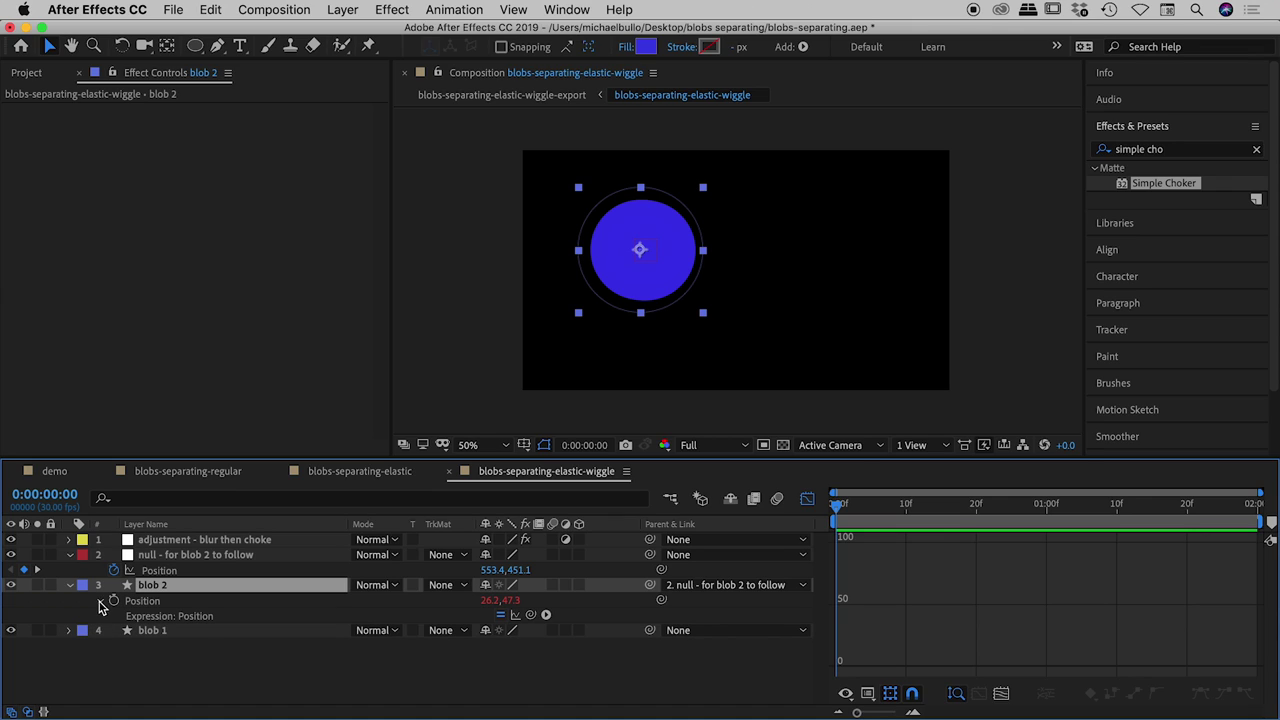
{"action": "left_click", "coordinate": [170, 602]}
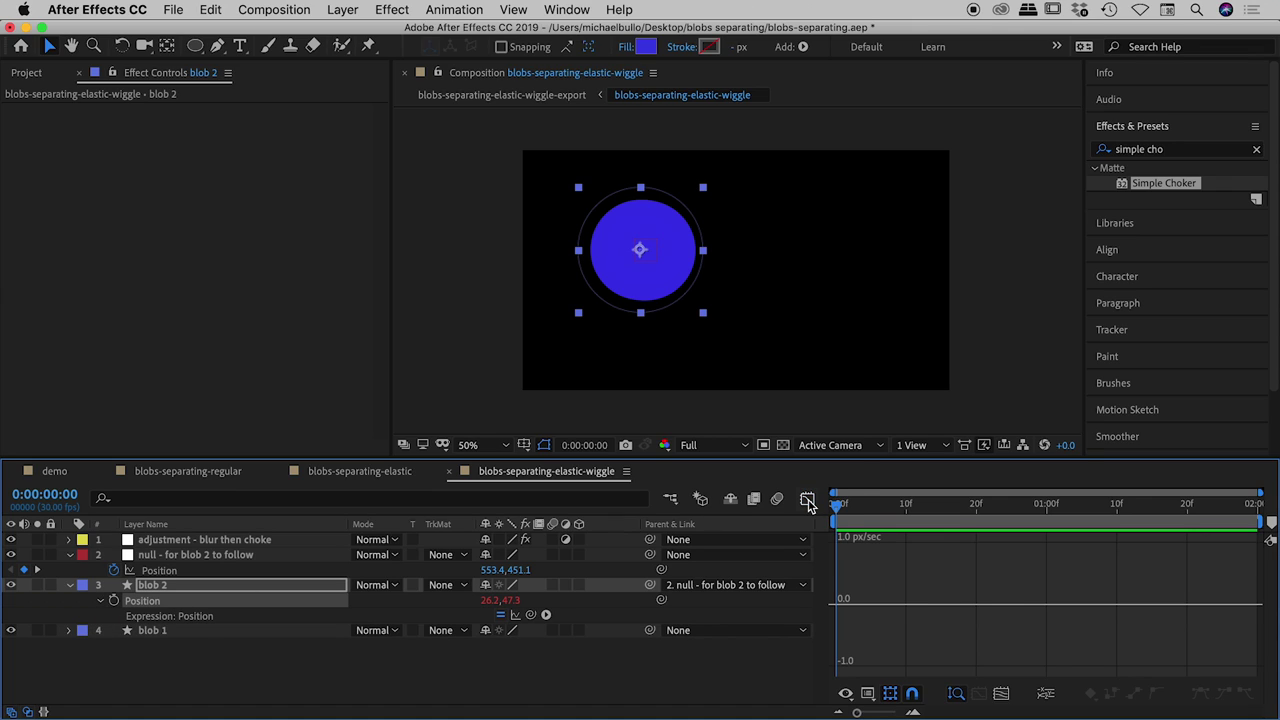
{"action": "left_click", "coordinate": [807, 498]}
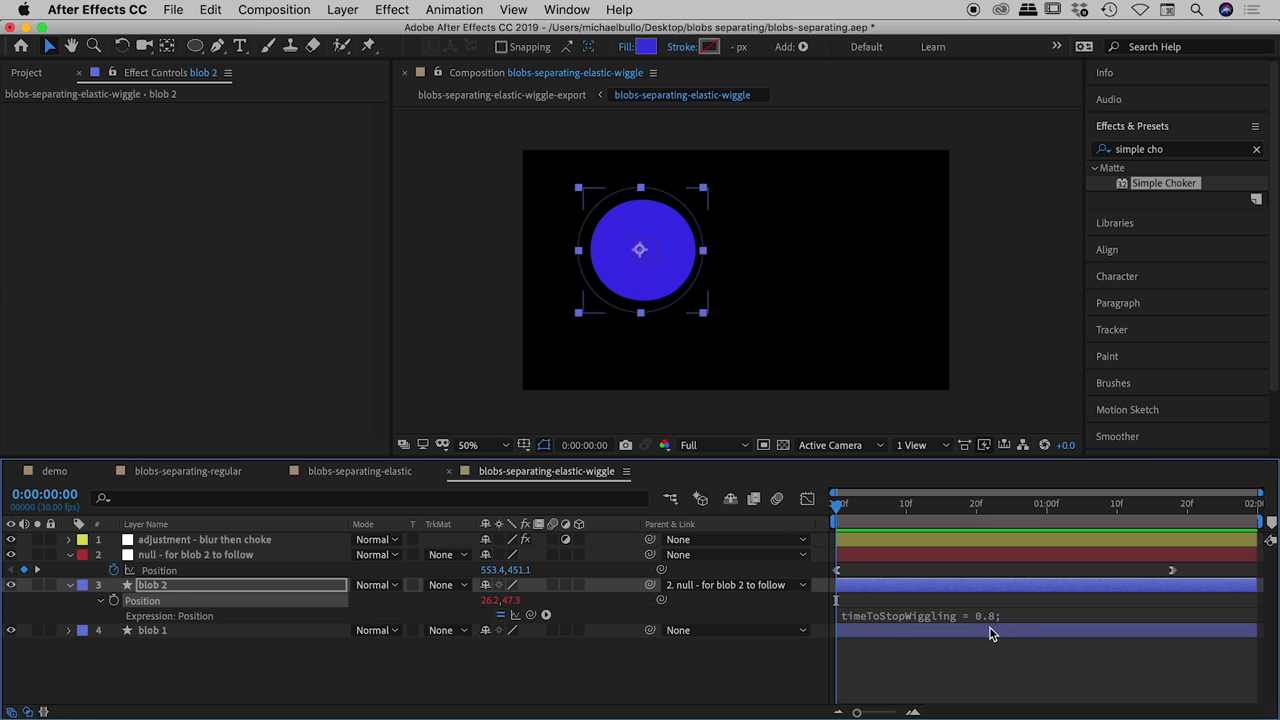
{"action": "left_click_drag", "start_coordinate": [1017, 620], "coordinate": [1021, 702]}
{"action": "left_click_drag", "start_coordinate": [942, 458], "coordinate": [942, 393]}
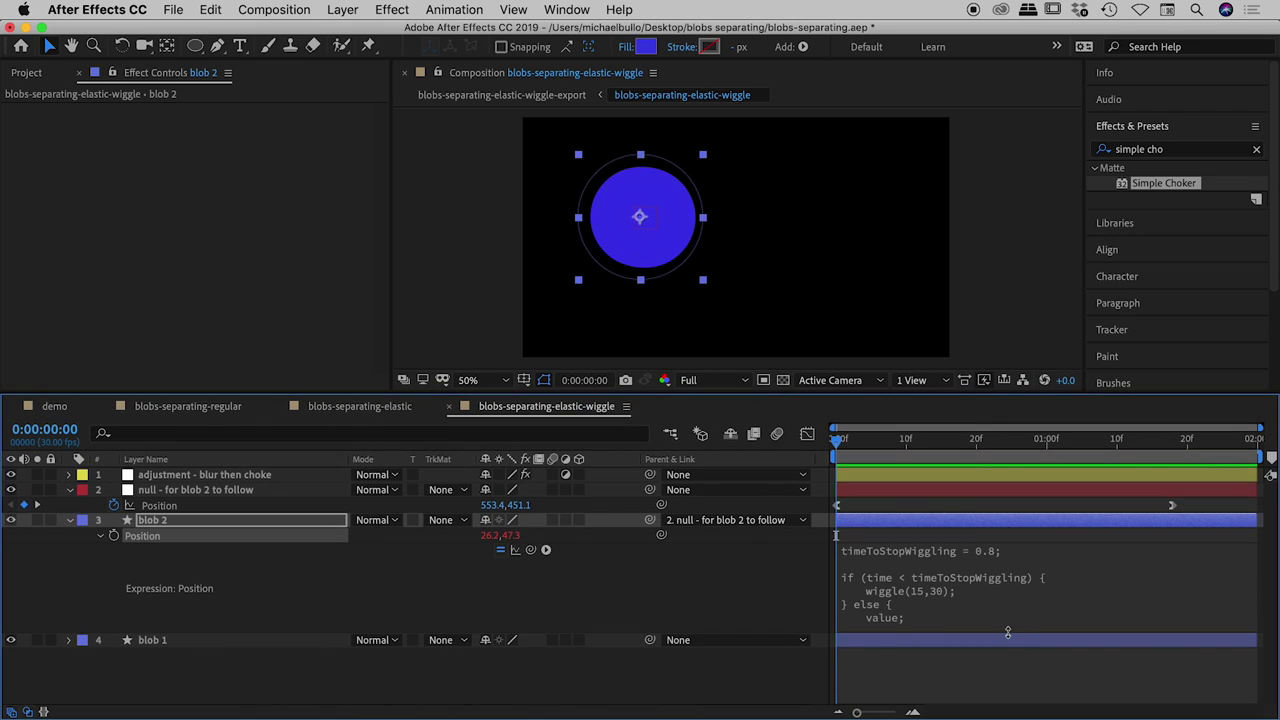
{"action": "left_click_drag", "start_coordinate": [1008, 630], "coordinate": [1009, 654]}
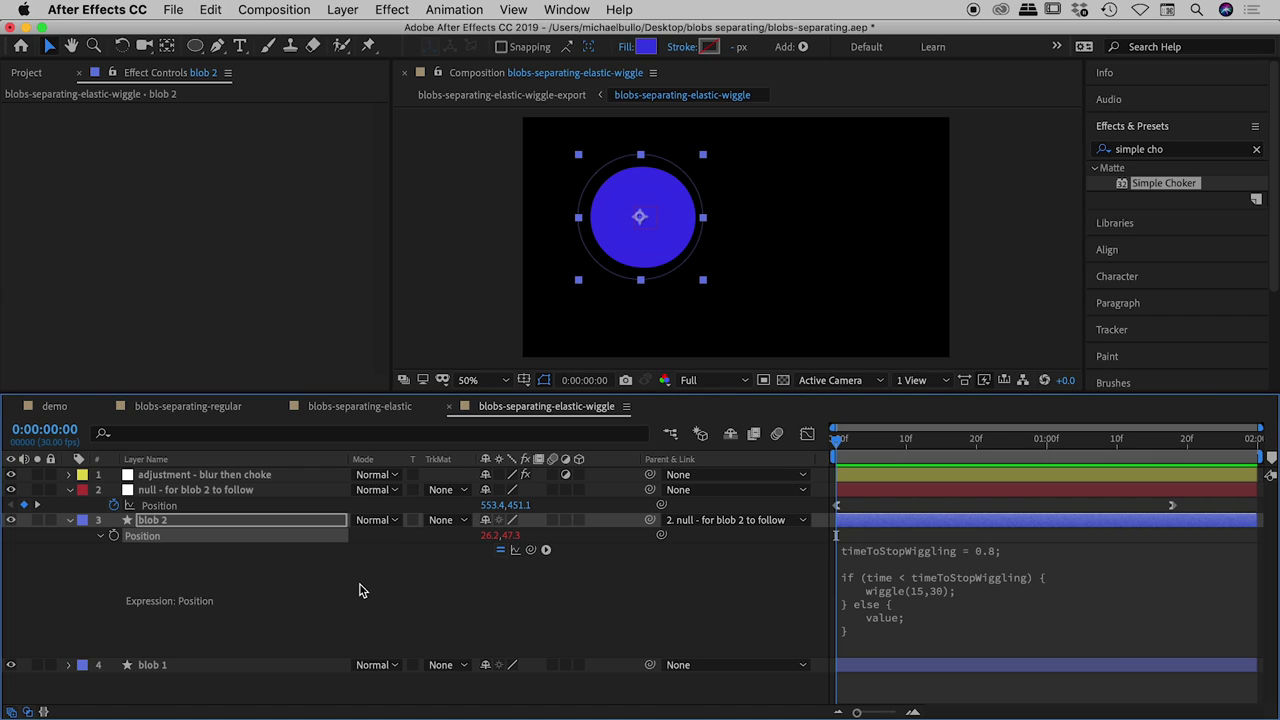
{"action": "left_click", "coordinate": [938, 589]}
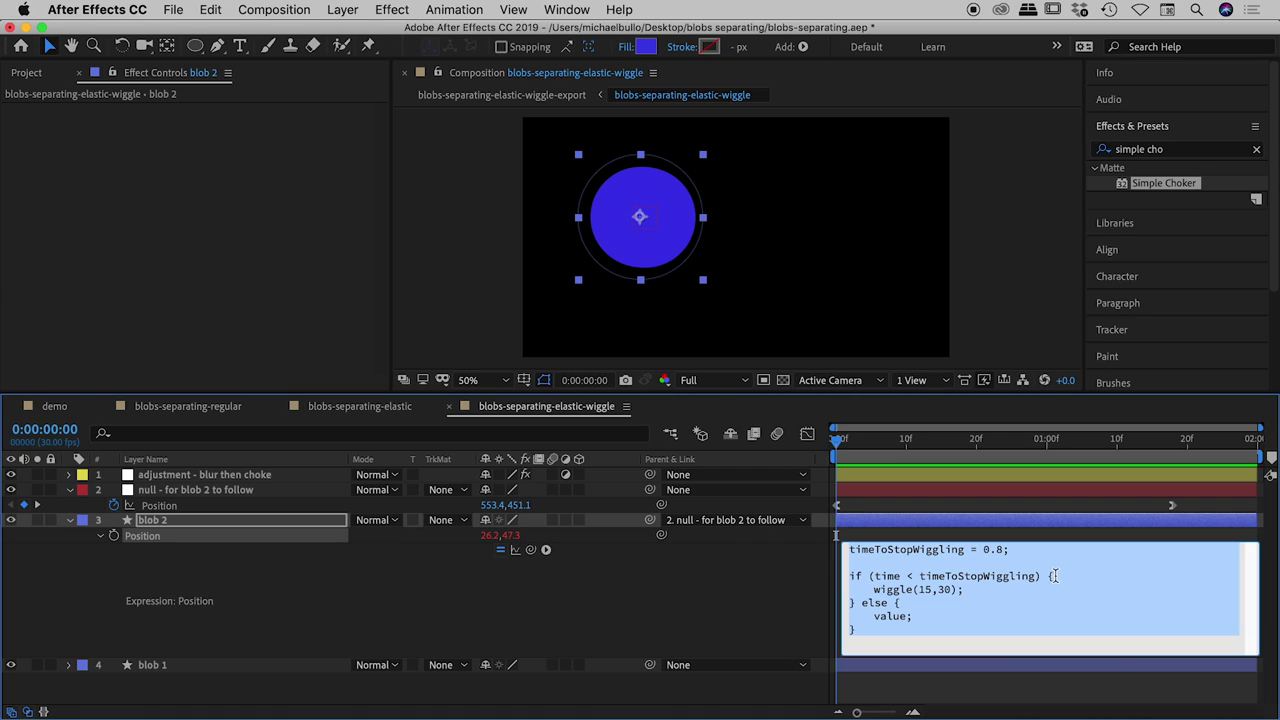
Highlight the wiggle(15,30) and timeToStopWiggling = 0.8 lines, then switch to blobs-separating-regular.
{"action": "left_click", "coordinate": [1032, 604]}
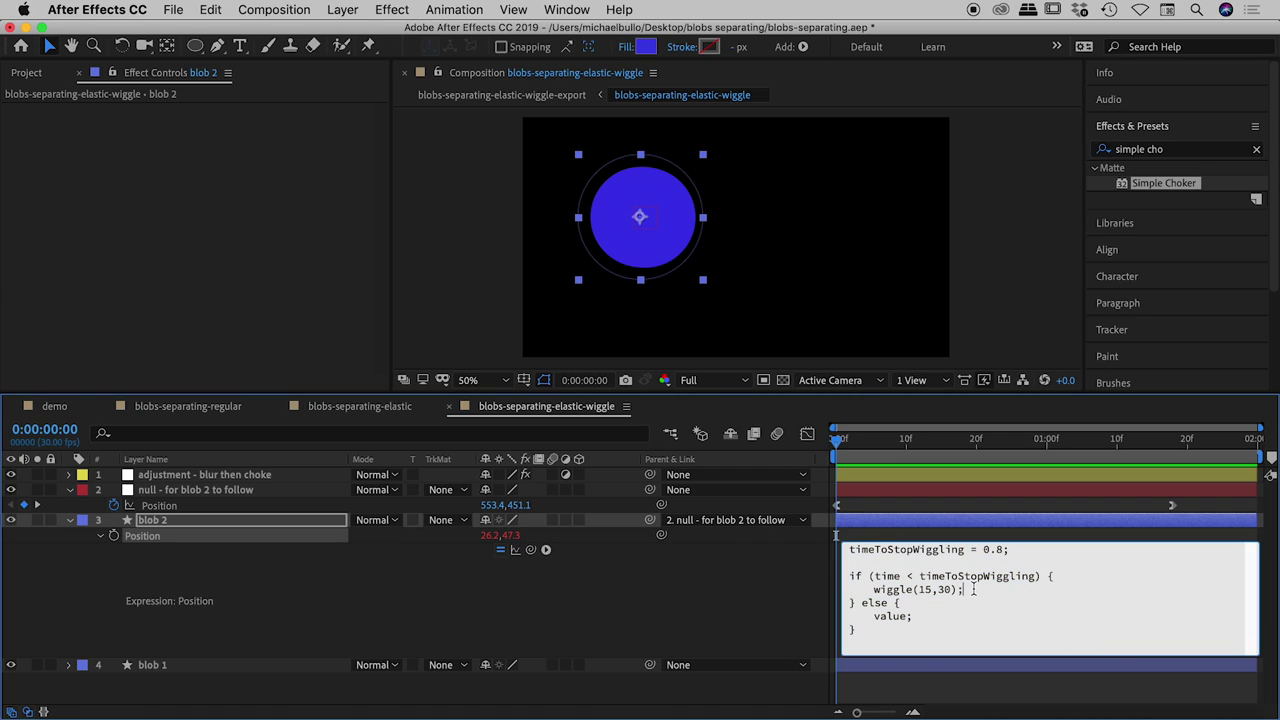
{"action": "left_click_drag", "start_coordinate": [973, 590], "coordinate": [845, 592]}
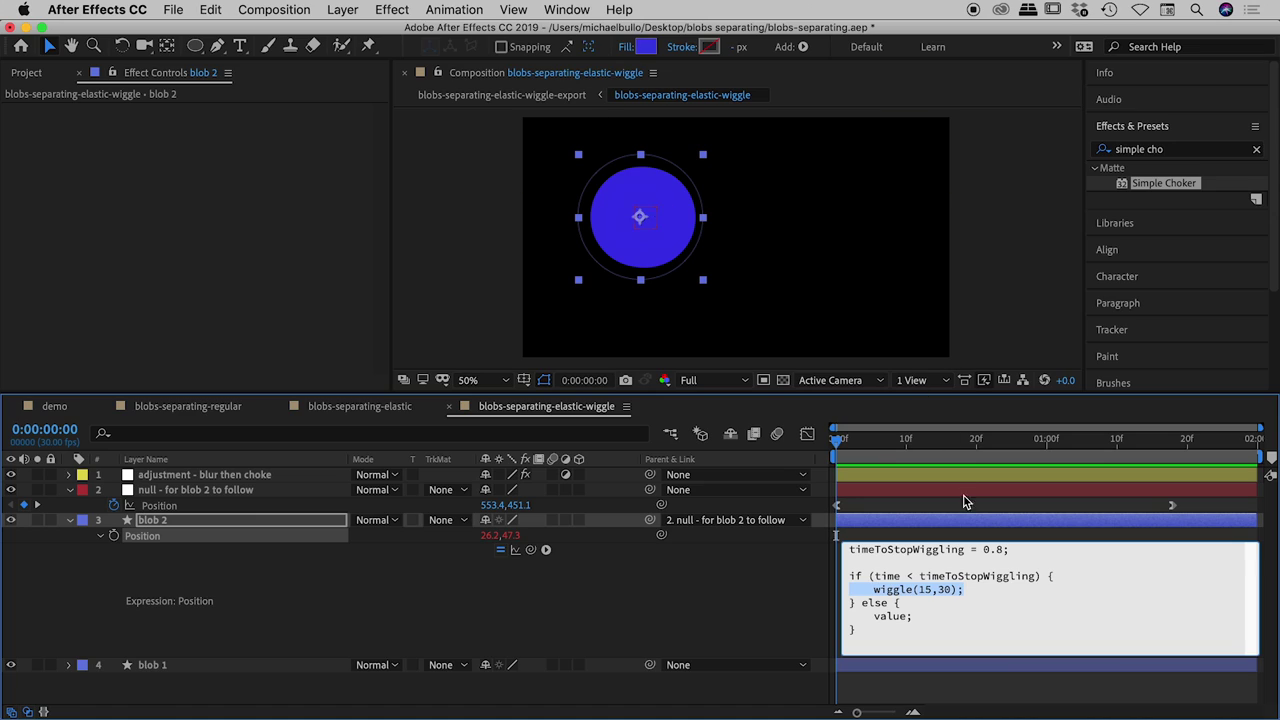
{"action": "left_click_drag", "start_coordinate": [1034, 553], "coordinate": [836, 552]}
{"action": "left_click_drag", "start_coordinate": [928, 644], "coordinate": [836, 546]}
{"action": "left_click", "coordinate": [1101, 567]}
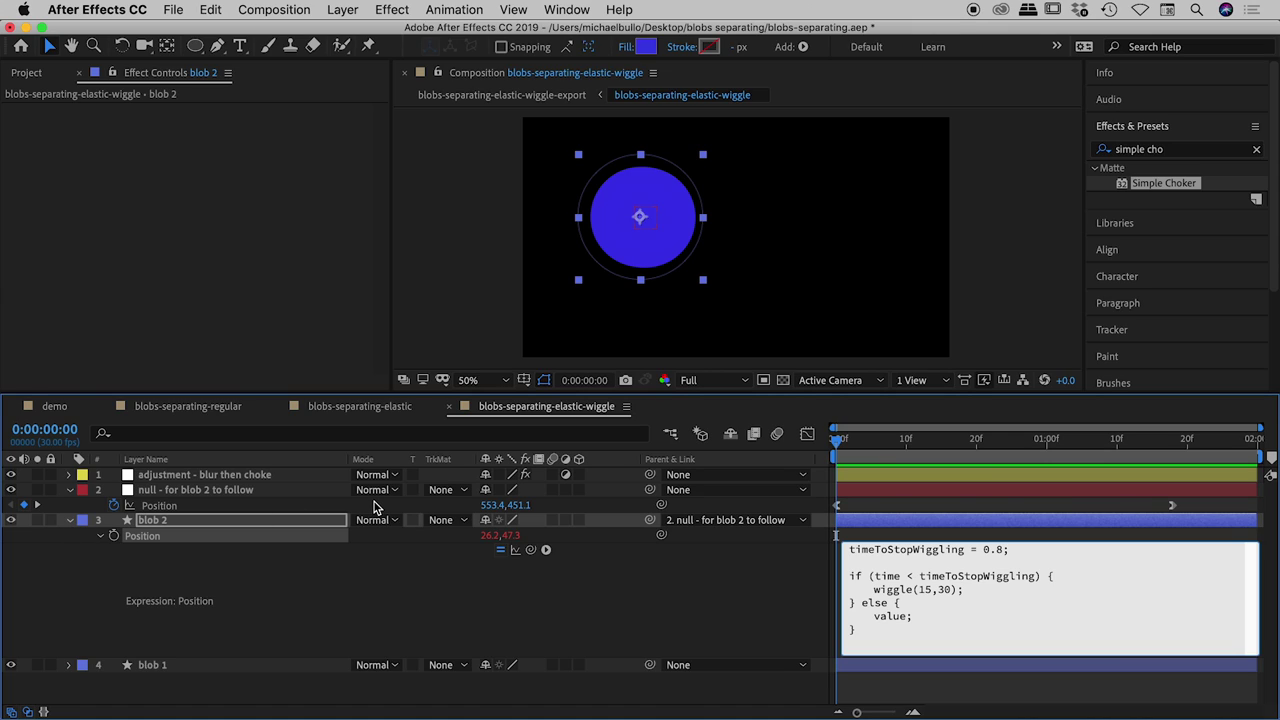
{"action": "left_click", "coordinate": [184, 410]}
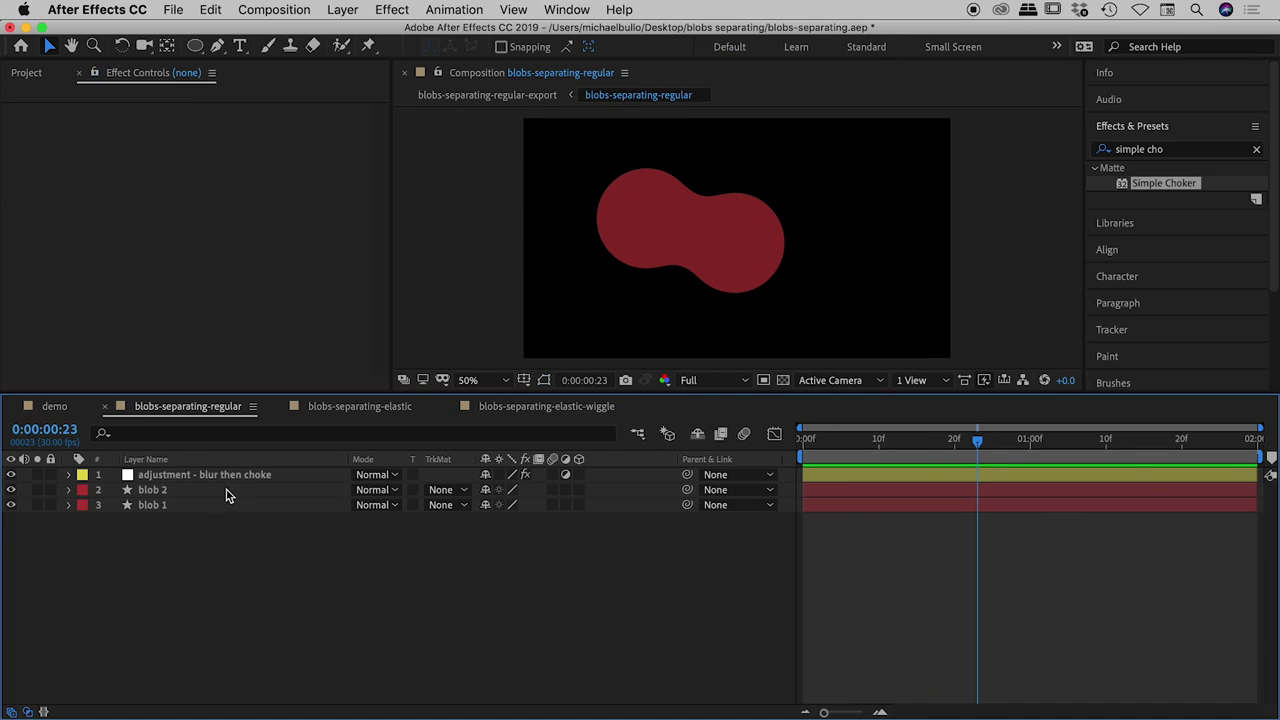
Select the blur-then-choke adjustment layer to show Gaussian Blur 161 and Simple Choker 37.
{"action": "left_click", "coordinate": [287, 479]}
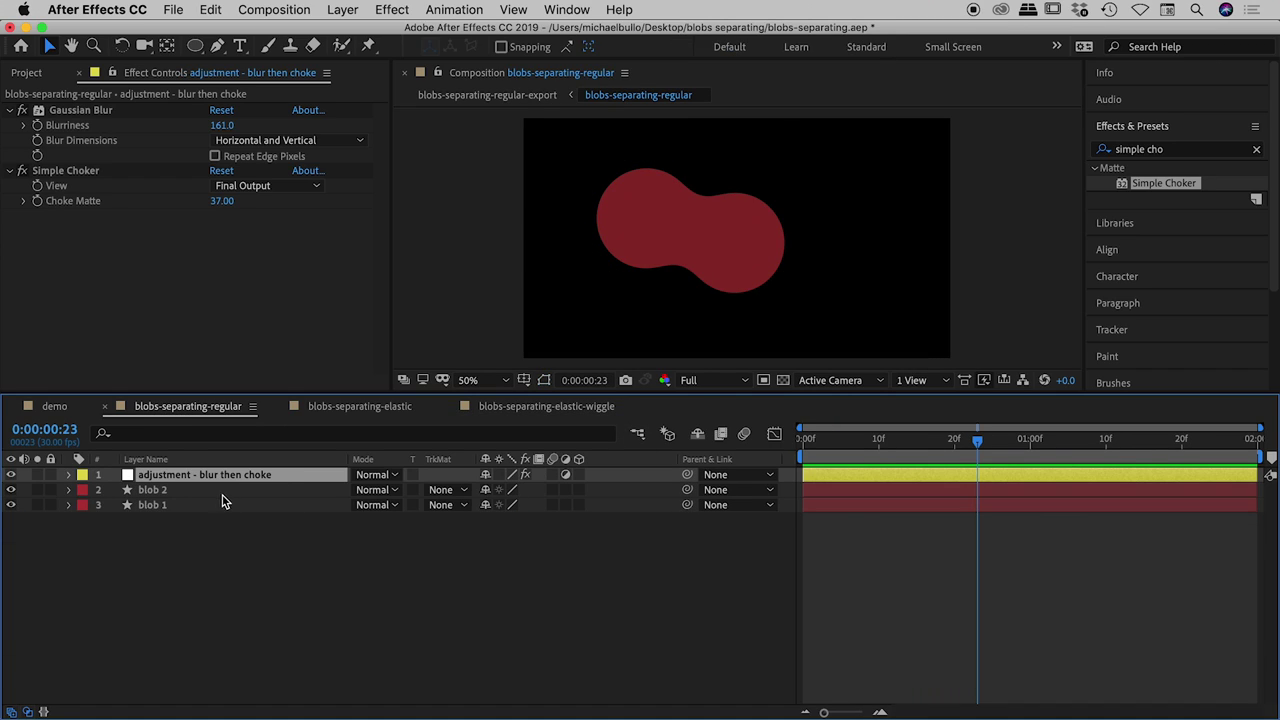